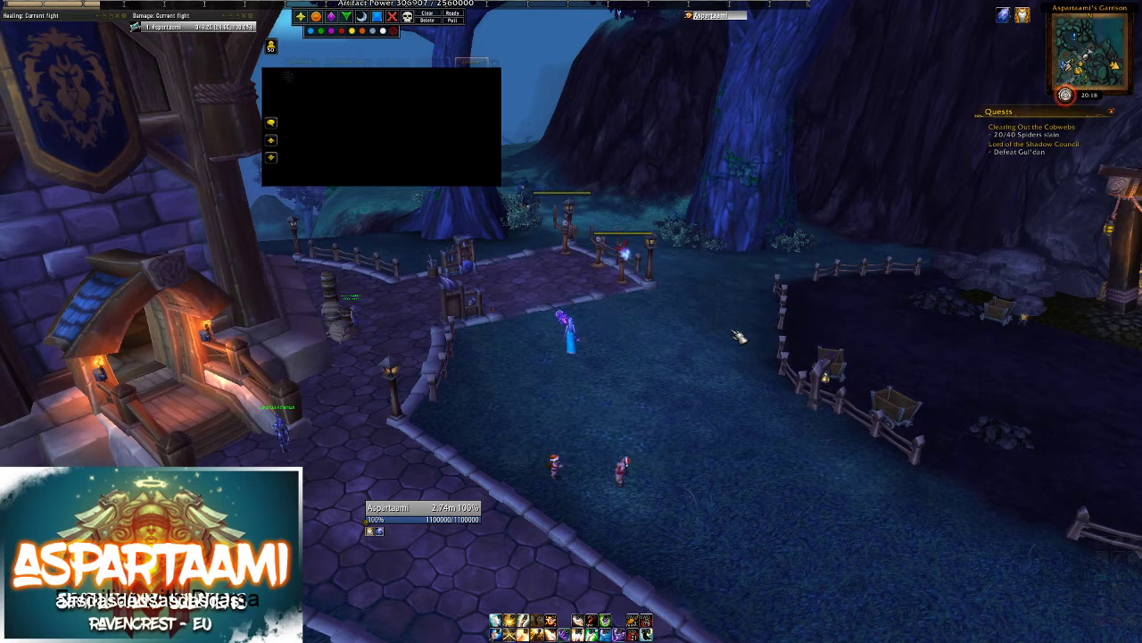
Step: Open the WeakAuras options with /wa, move the window clear of the character, and collapse the quest objectives list
{"action": "key", "text": "Return"}
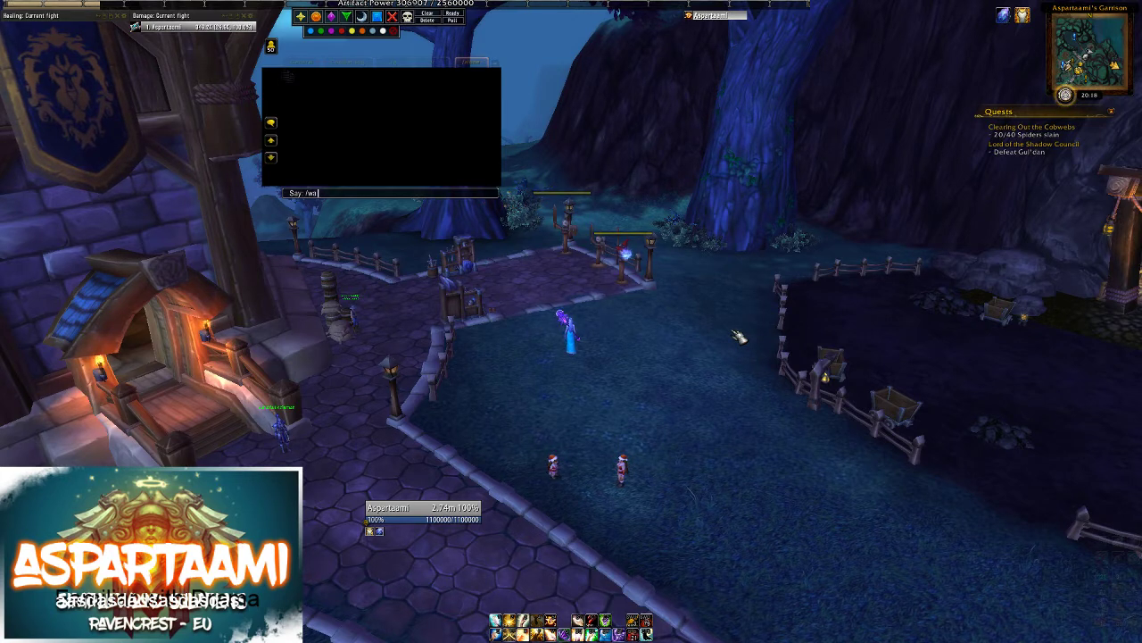
{"action": "key", "text": "Return"}
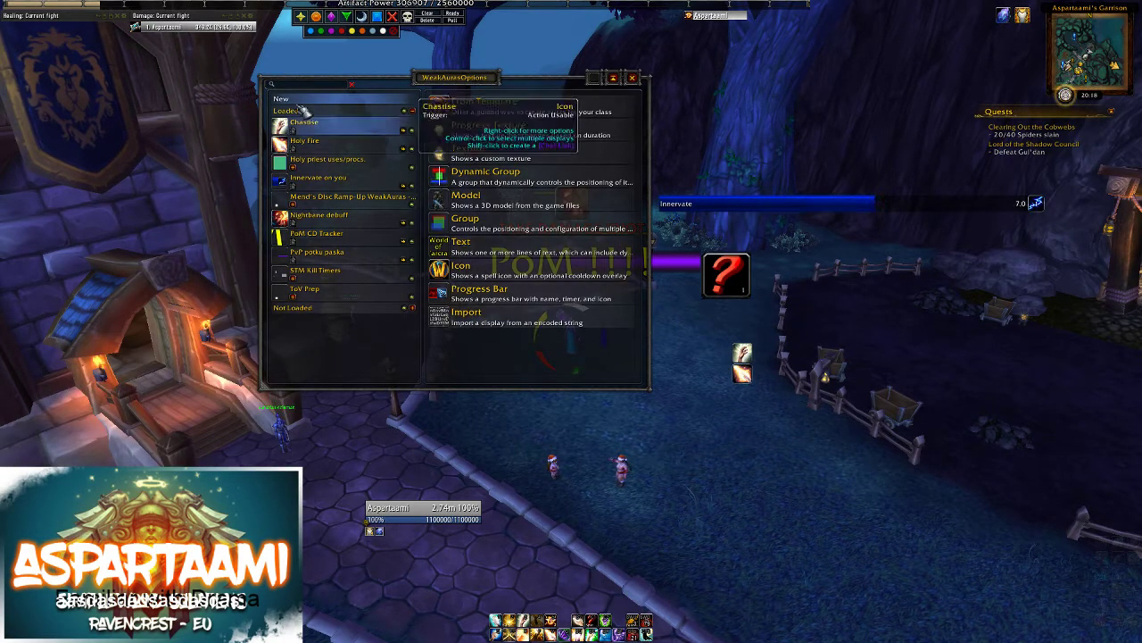
{"action": "left_click_drag", "start_coordinate": [465, 79], "coordinate": [225, 79]}
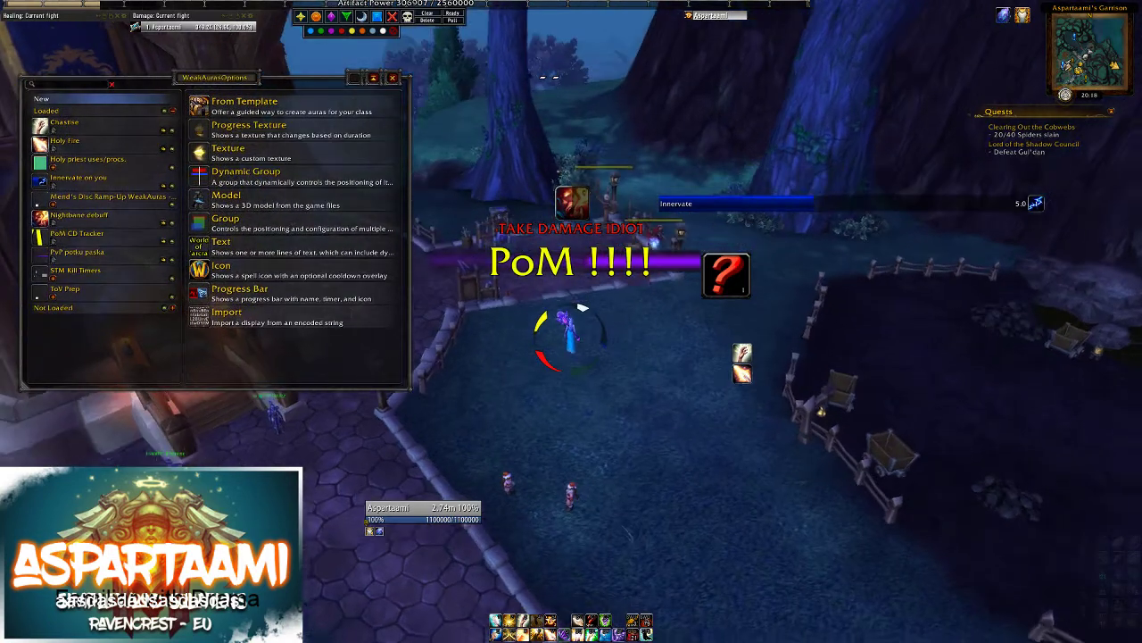
{"action": "left_click", "coordinate": [1110, 117]}
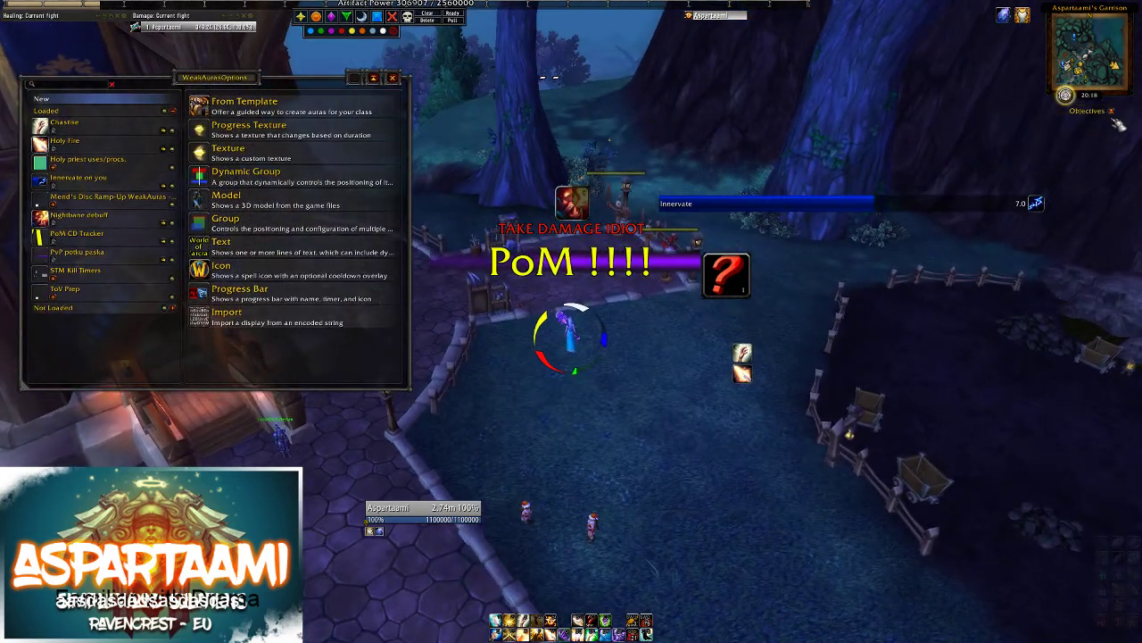
Step: Select the Vertical-Holy Priest aura group and show its on-screen preview together with all loaded displays
{"action": "scroll", "coordinate": [116, 321], "scroll_direction": "down", "scroll_amount": 10}
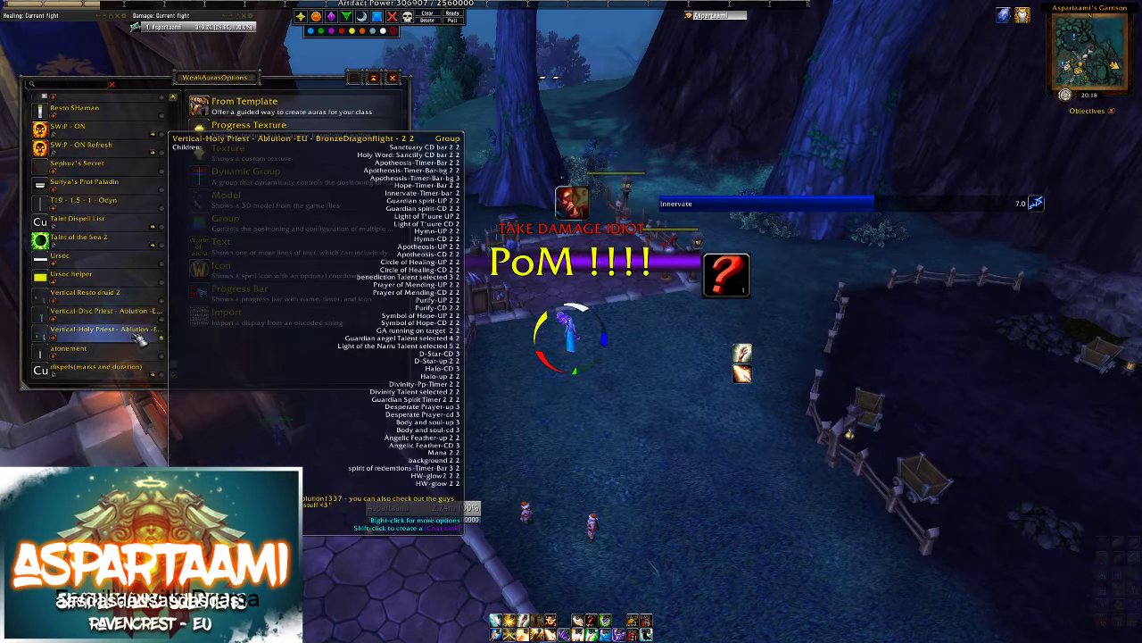
{"action": "left_click", "coordinate": [121, 331]}
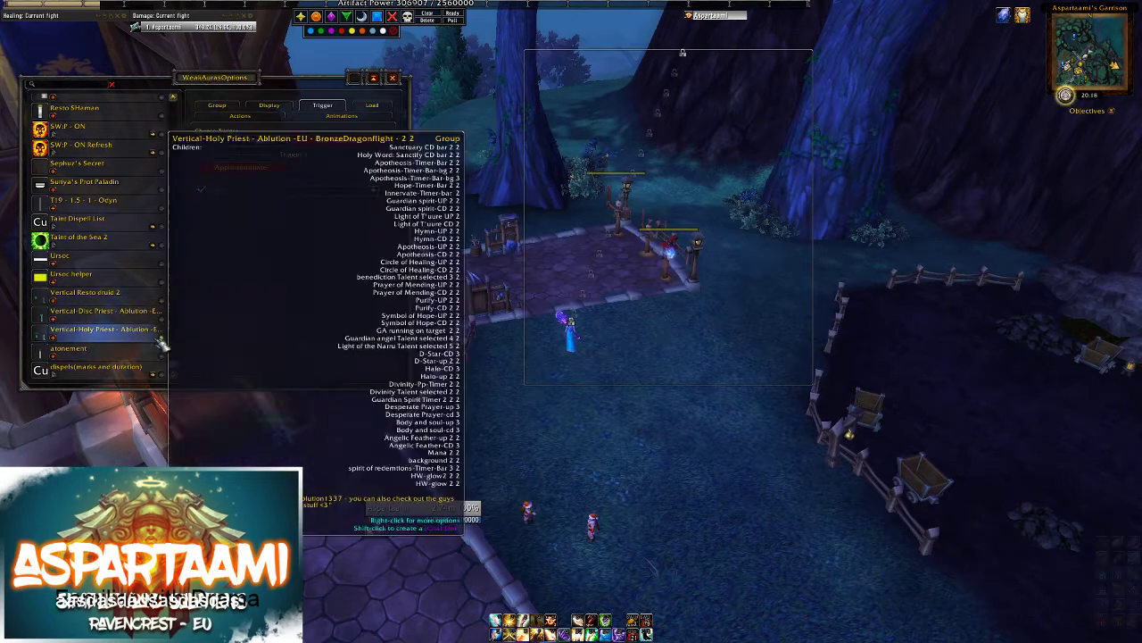
{"action": "left_click", "coordinate": [164, 339]}
{"action": "scroll", "coordinate": [161, 232], "scroll_direction": "up", "scroll_amount": 10}
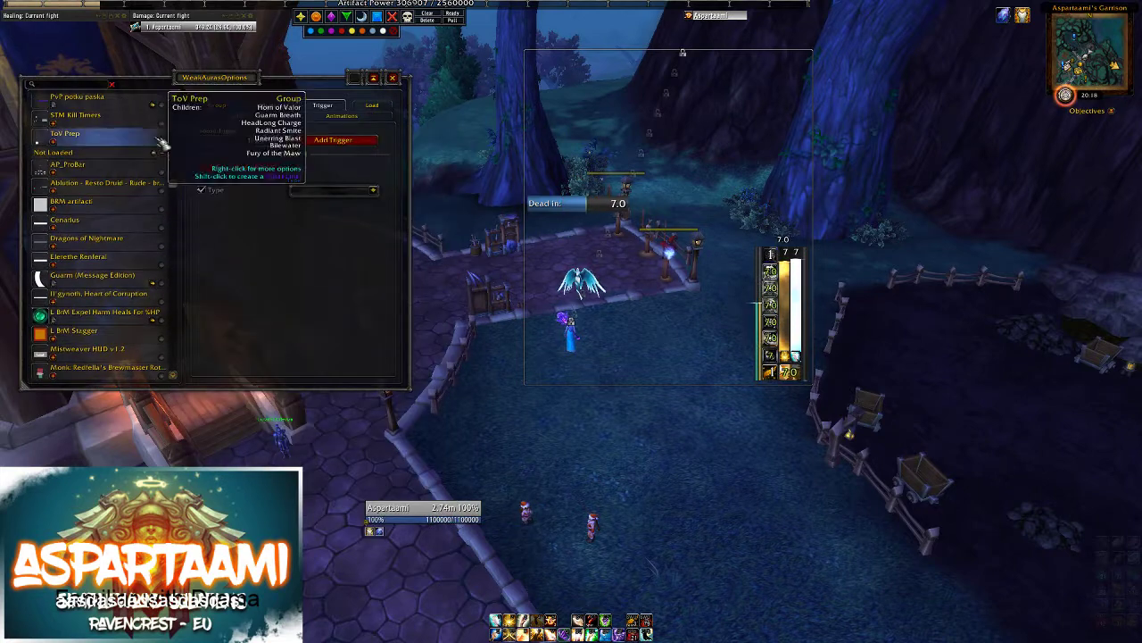
{"action": "left_click", "coordinate": [153, 112]}
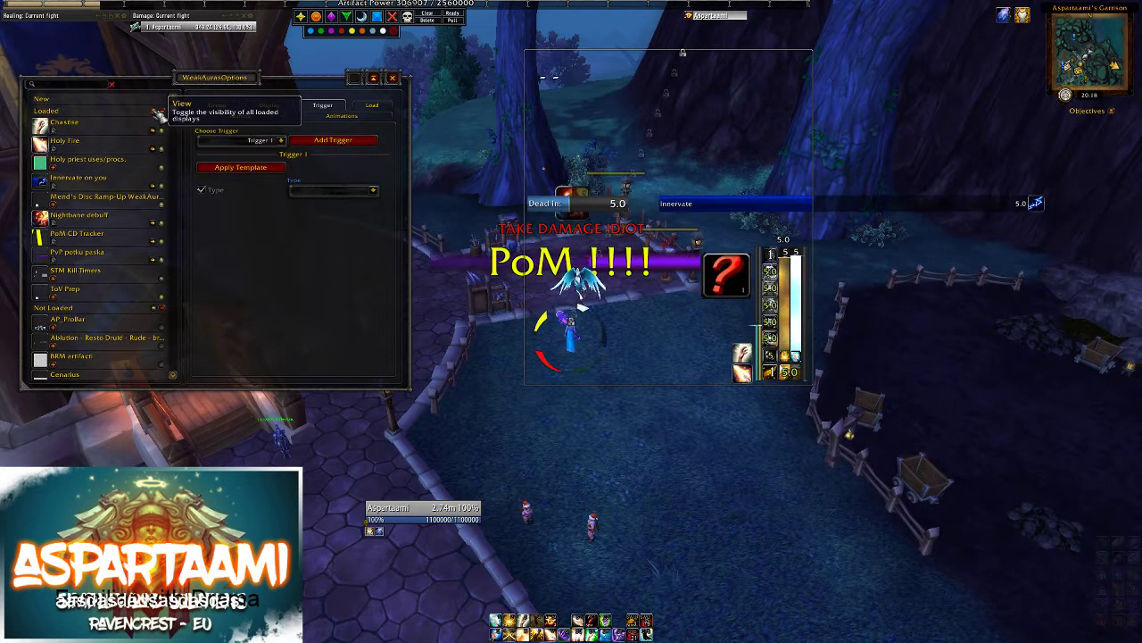
Step: Examine the previewed auras around the character and close the WeakAuras options
{"action": "left_click_drag", "start_coordinate": [687, 506], "coordinate": [634, 488]}
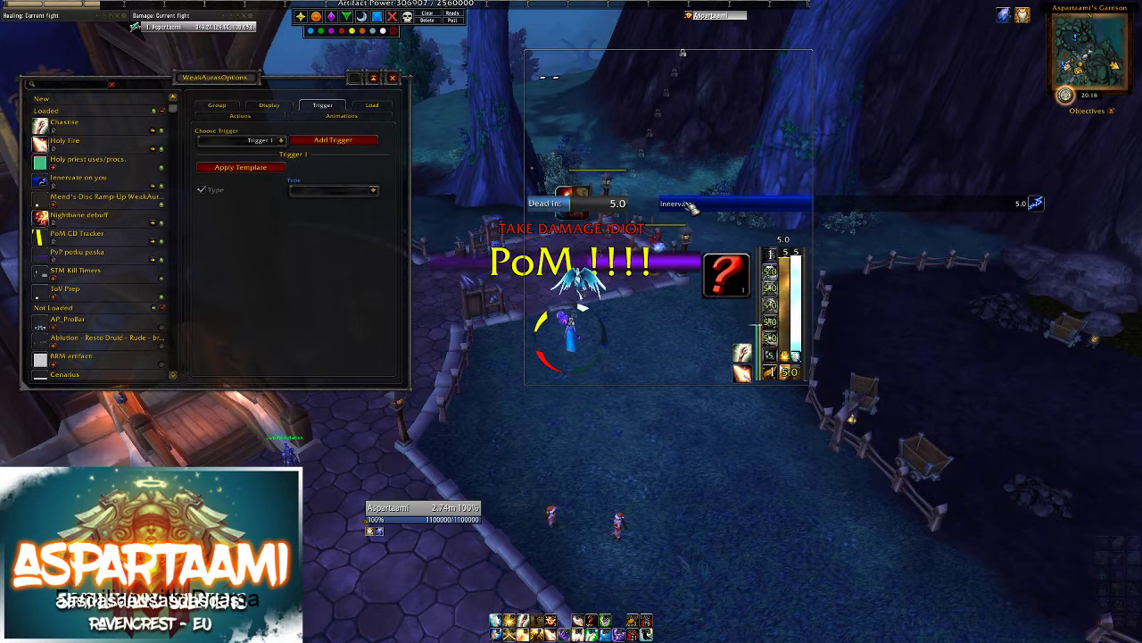
{"action": "left_click_drag", "start_coordinate": [627, 166], "coordinate": [652, 169]}
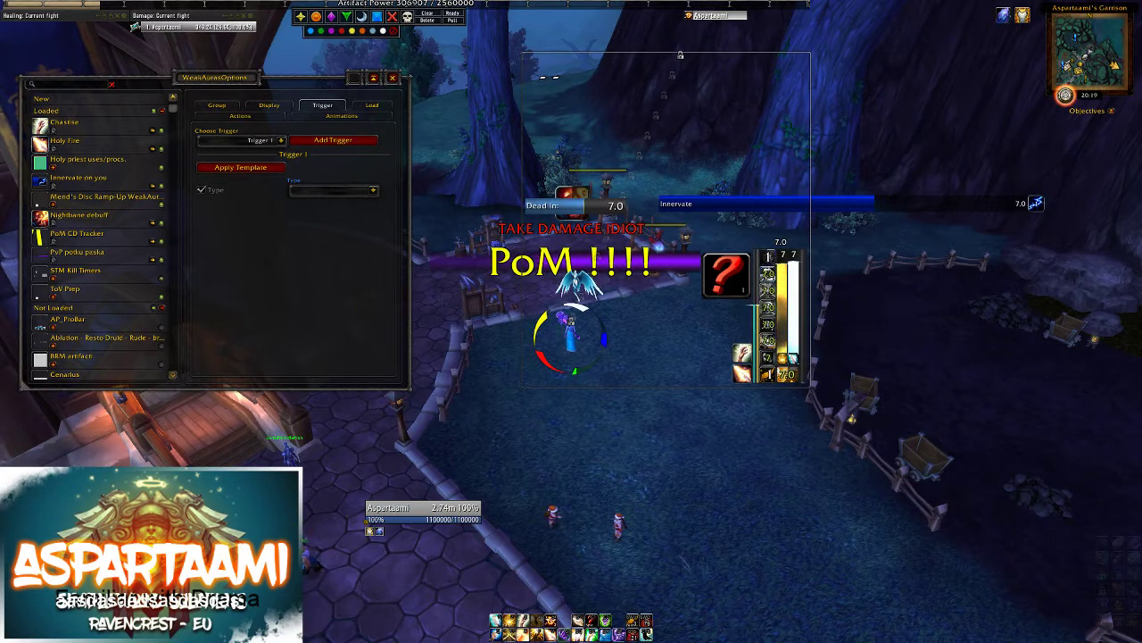
{"action": "left_click_drag", "start_coordinate": [783, 259], "coordinate": [848, 259]}
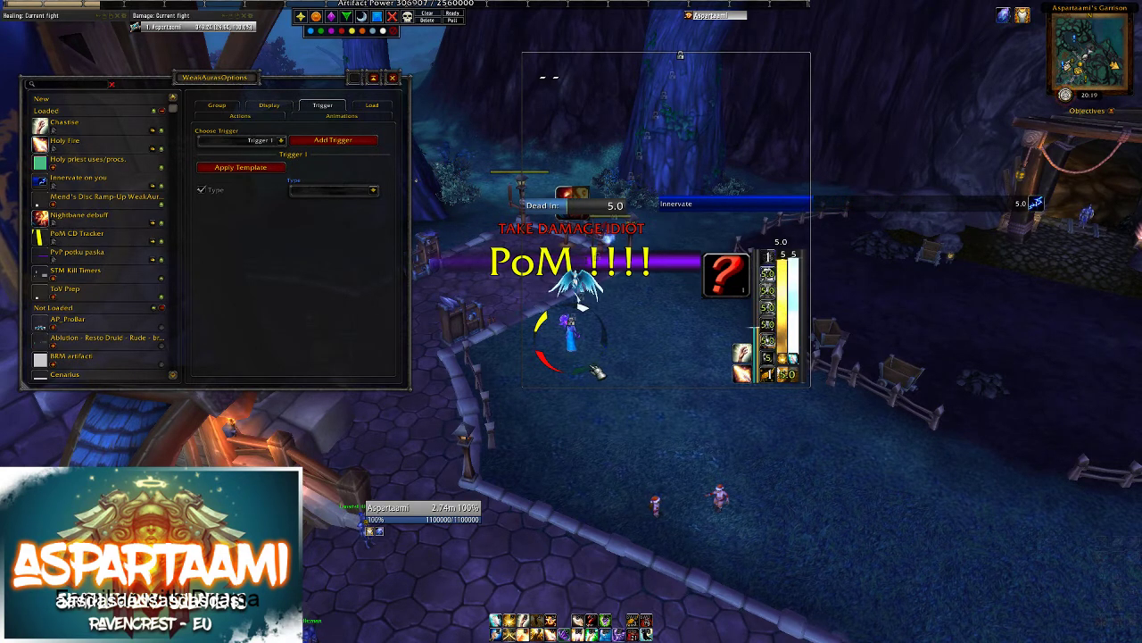
{"action": "left_click", "coordinate": [393, 77]}
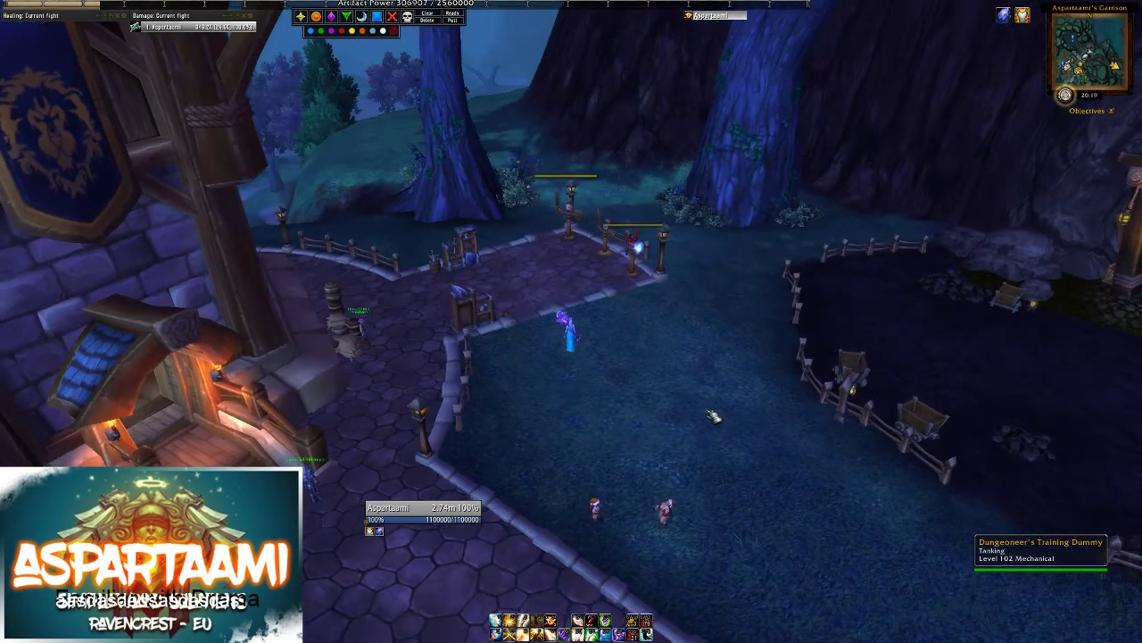
Step: Target the Dungeoneer's Training Dummy and attack it with Holy Fire to bring up the combat auras
{"action": "left_click", "coordinate": [600, 255]}
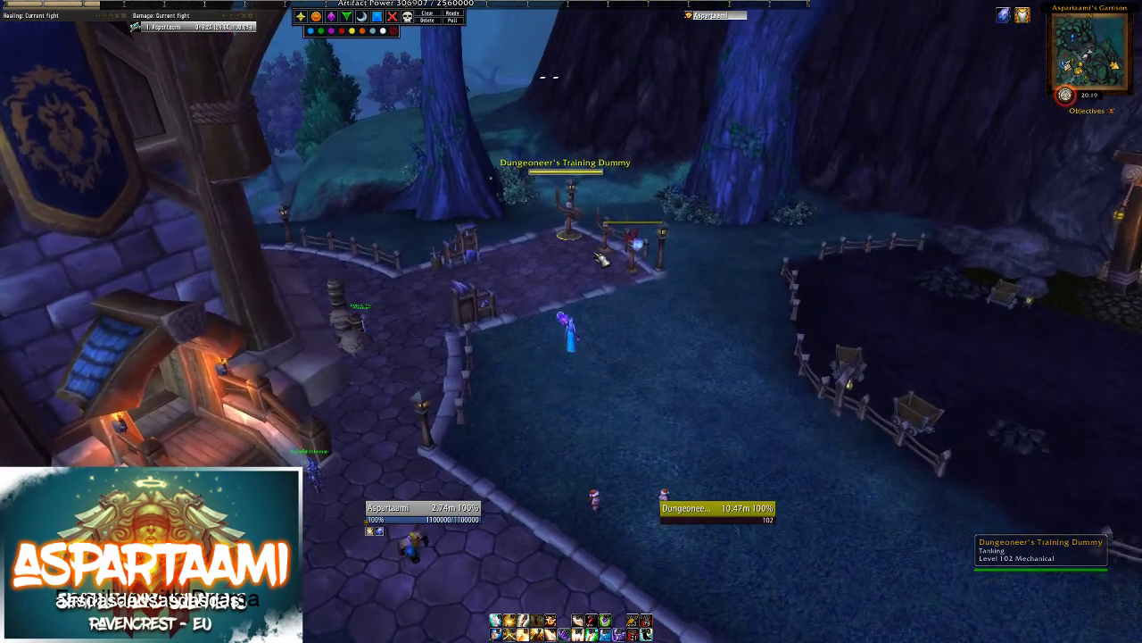
{"action": "key", "text": "1"}
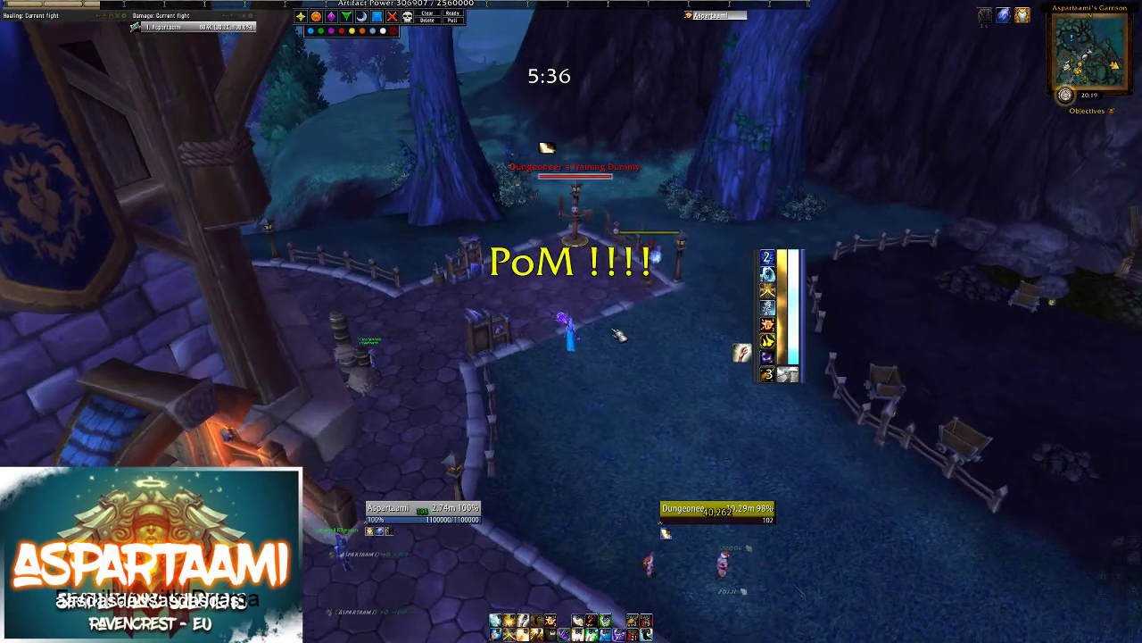
{"action": "key", "text": "2"}
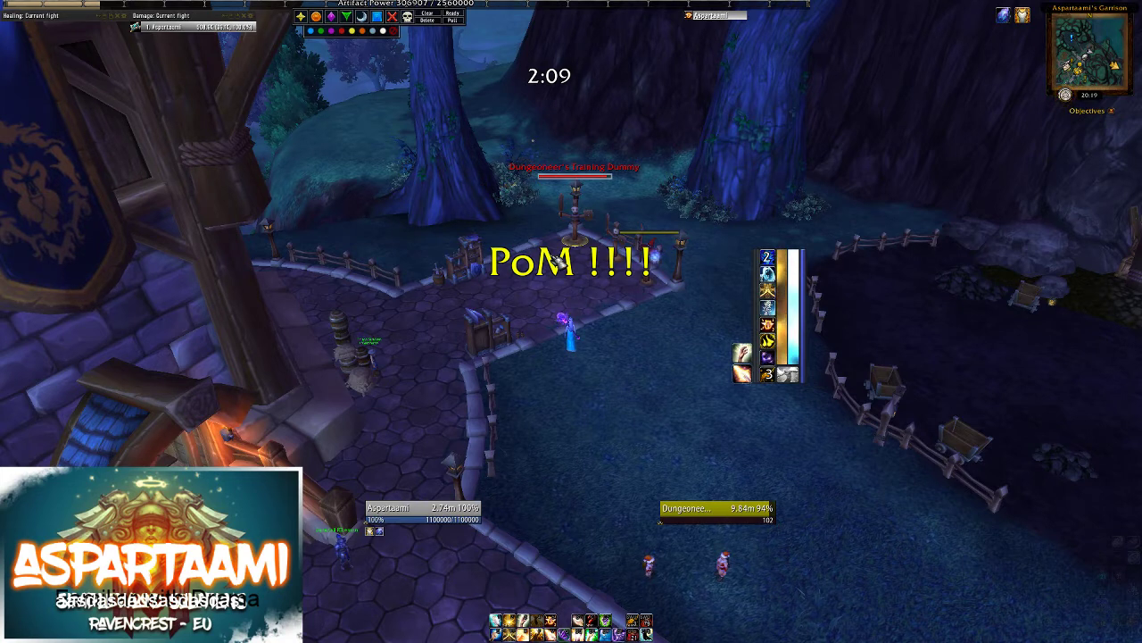
Step: Cast Prayer of Mending on the own character, followed by repeated Flash Heals
{"action": "key", "text": "2"}
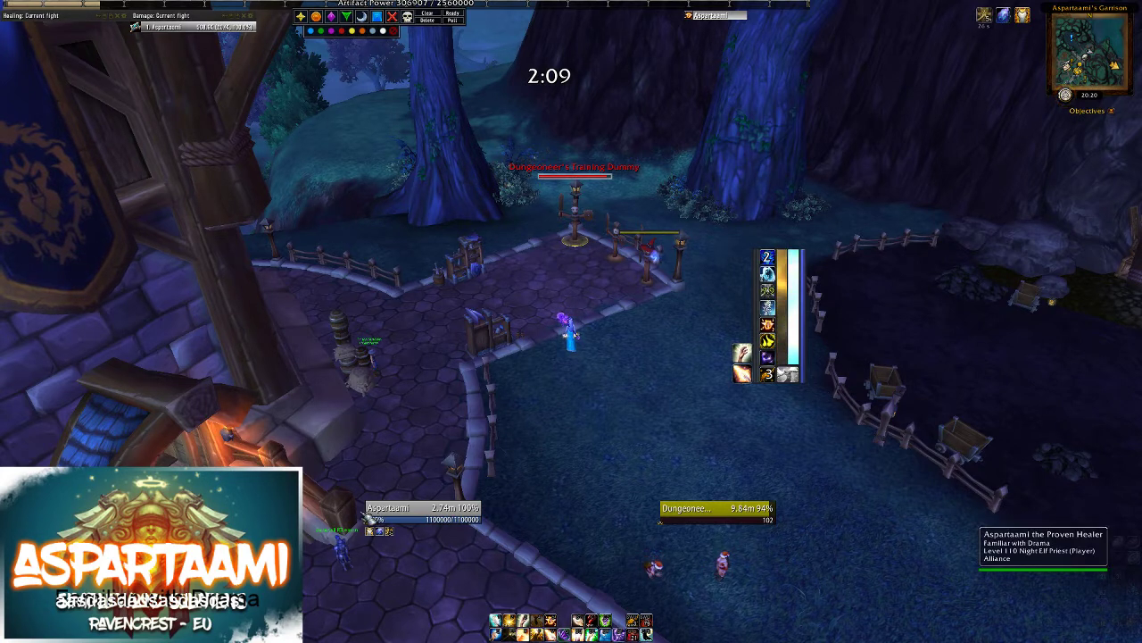
{"action": "key", "text": "2"}
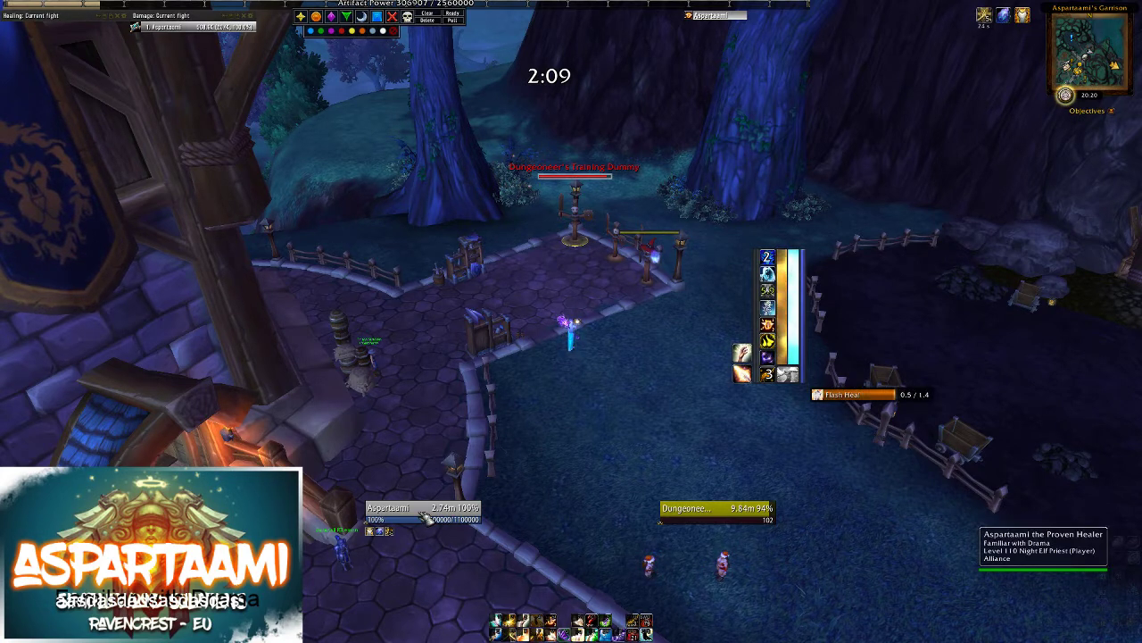
{"action": "key", "text": "2"}
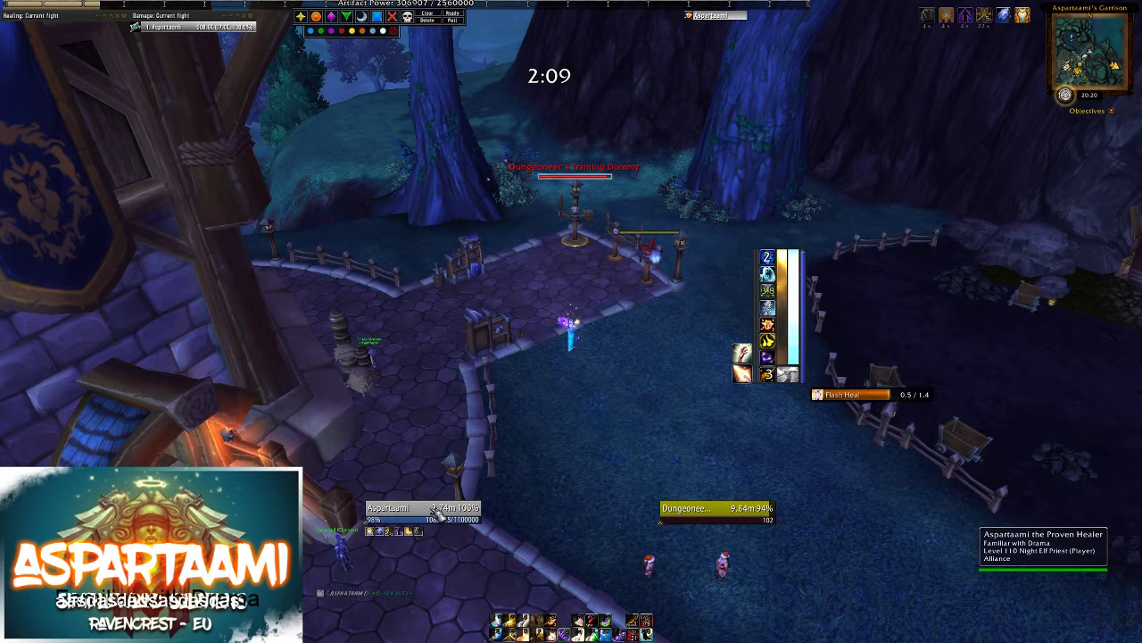
{"action": "key", "text": "a"}
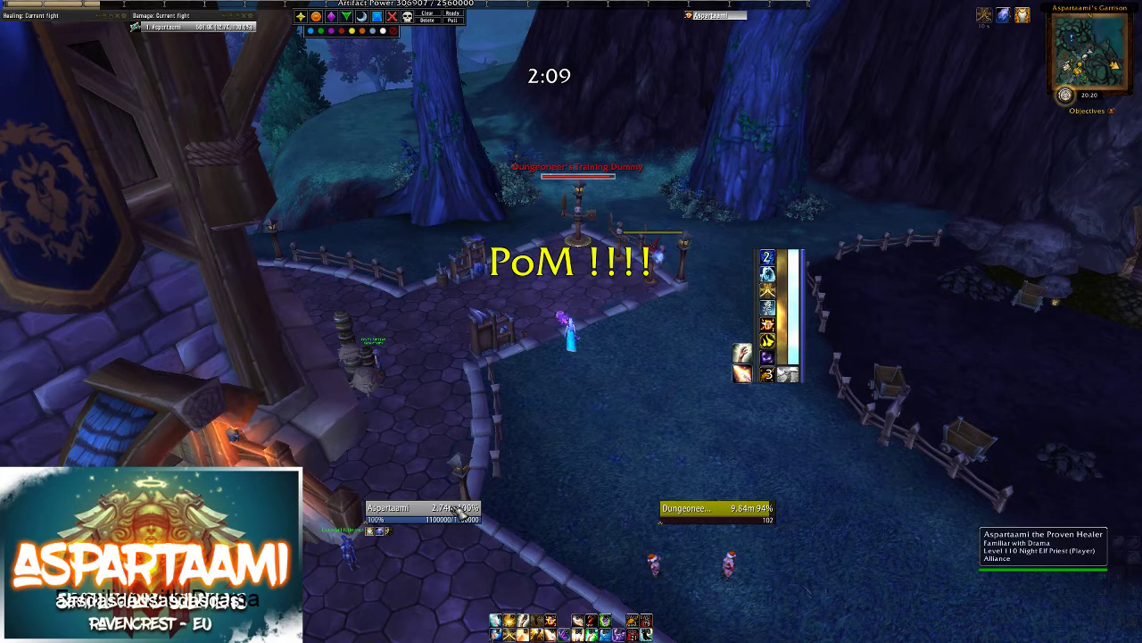
{"action": "key", "text": "3"}
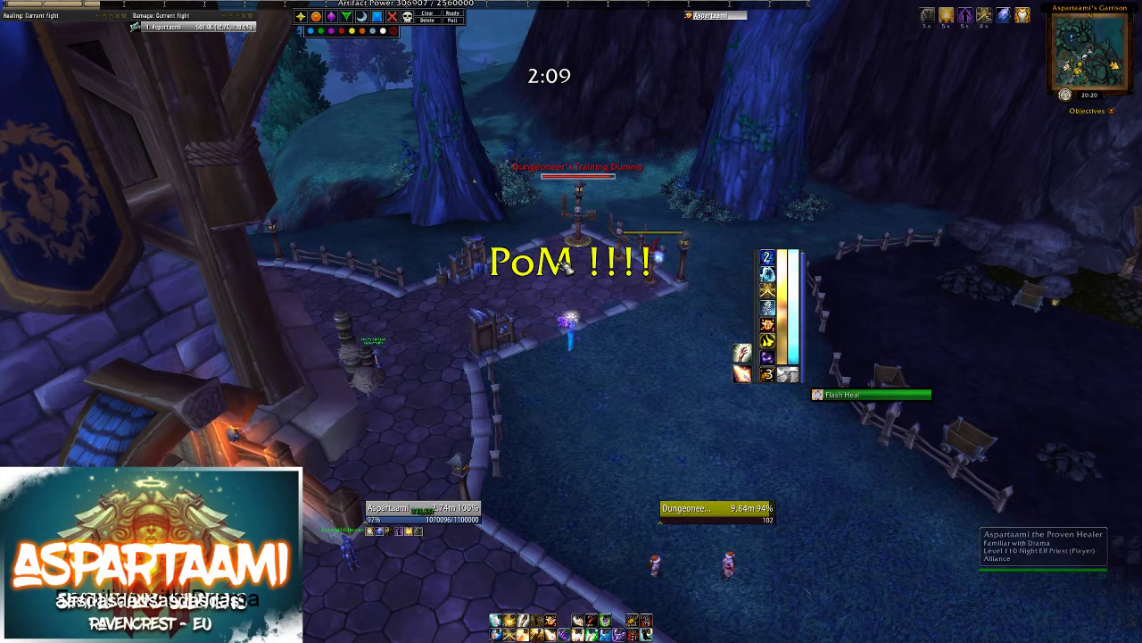
Step: Cast Chastise and Holy Fire on the training dummy to demonstrate their cooldown icons
{"action": "key", "text": "d"}
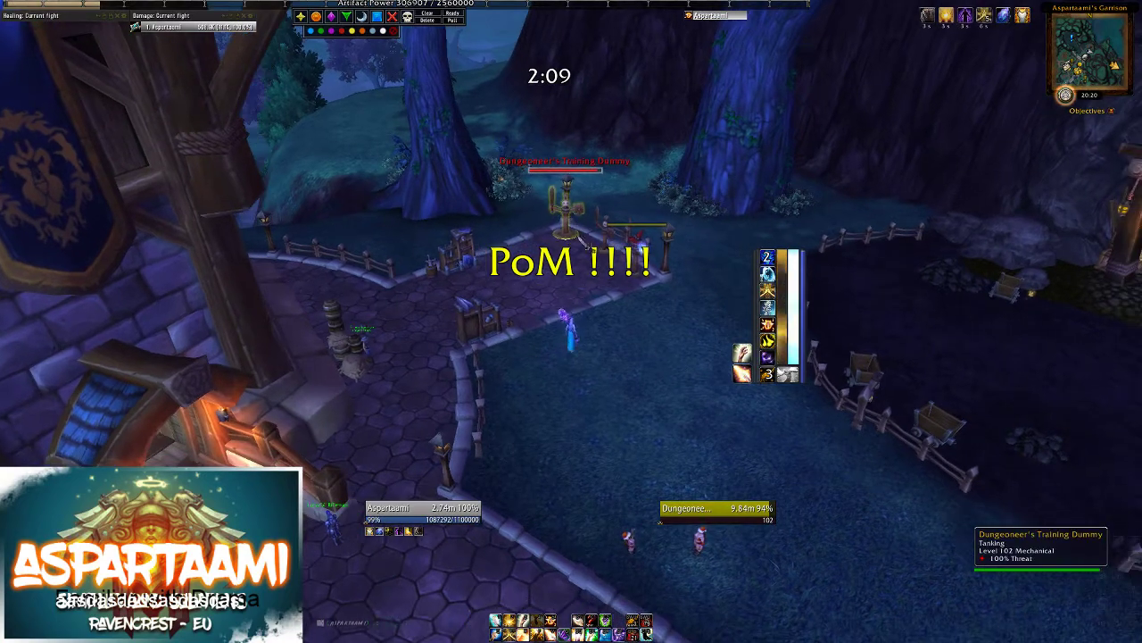
{"action": "key", "text": "a"}
{"action": "key", "text": "d"}
{"action": "key", "text": "a"}
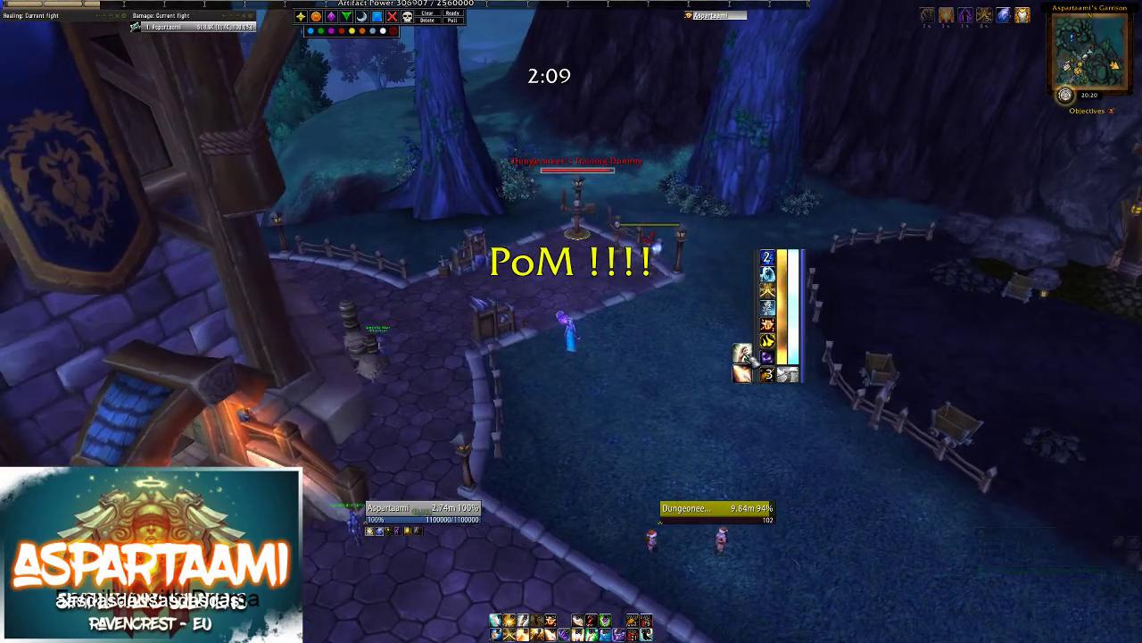
{"action": "key", "text": "shift+3"}
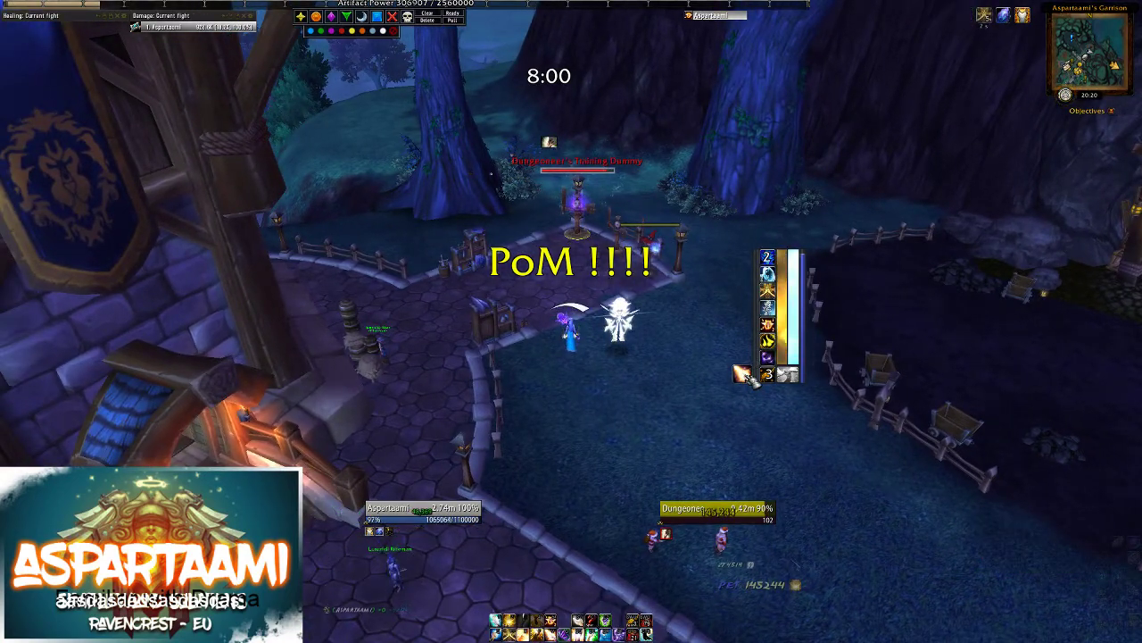
{"action": "key", "text": "5"}
{"action": "key", "text": "a"}
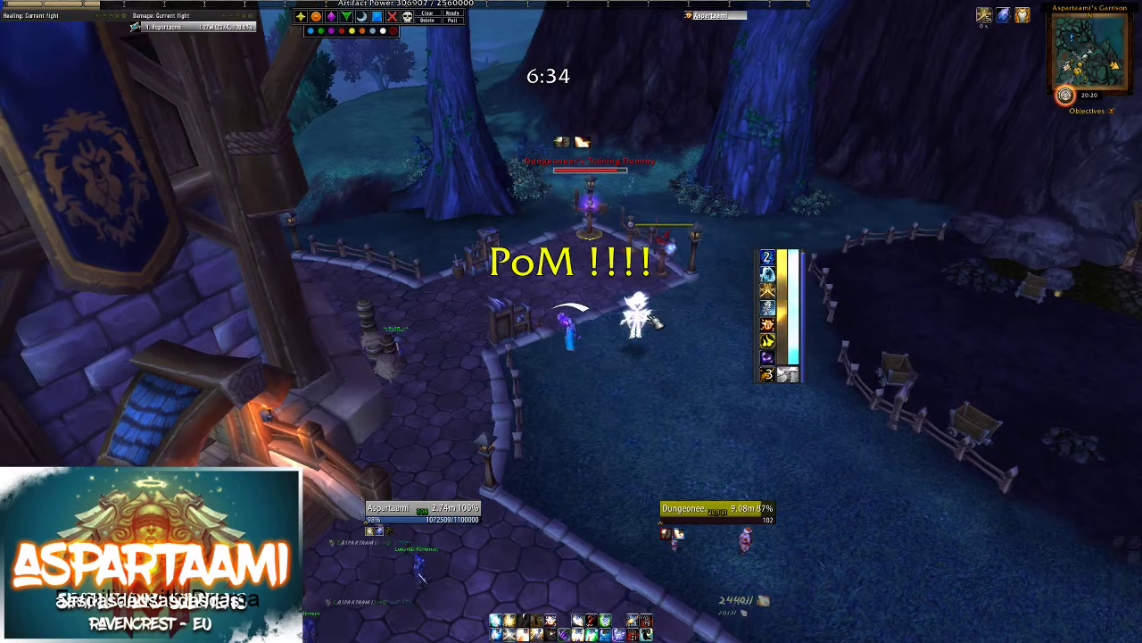
{"action": "key", "text": "d"}
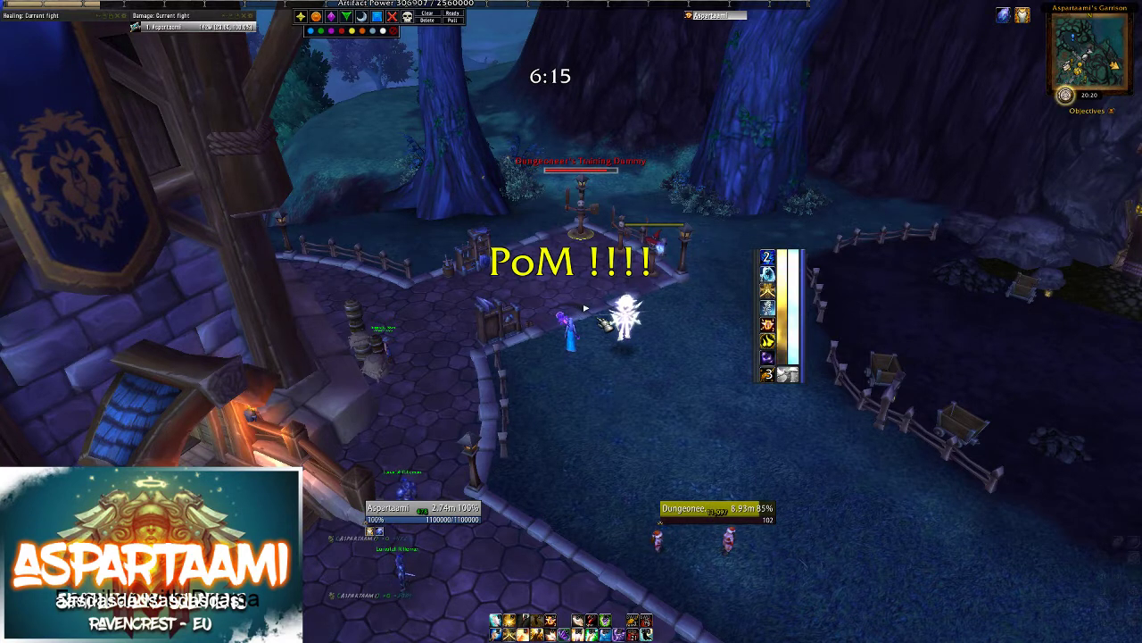
Step: Keep casting Flash Heal on the own character while attacking the training dummy with Holy Fire
{"action": "key", "text": "w"}
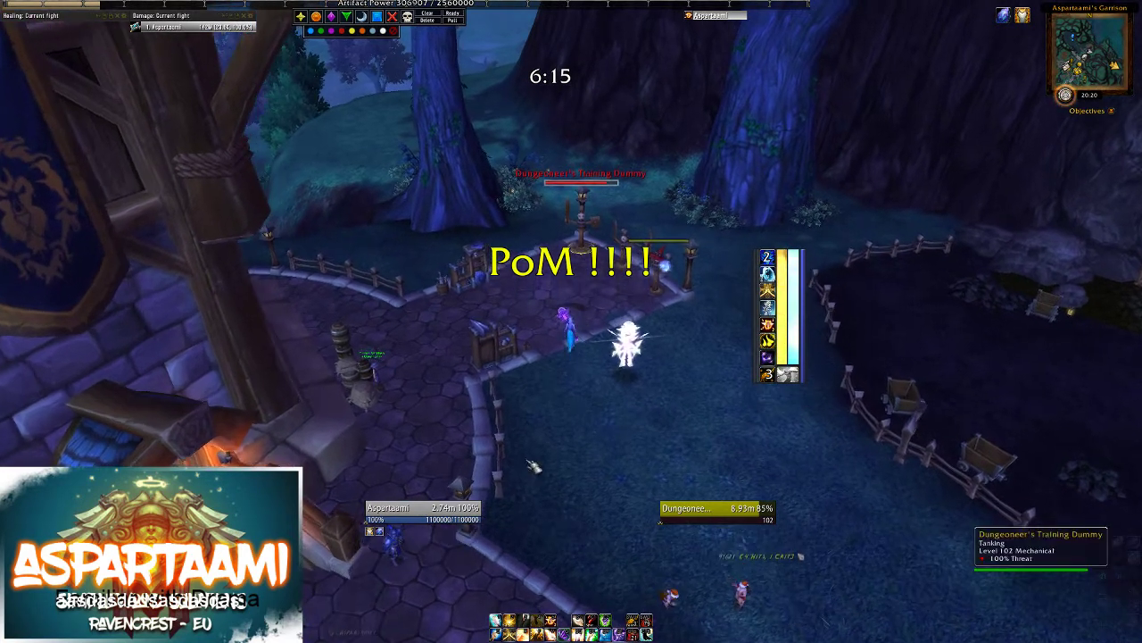
{"action": "key", "text": "3"}
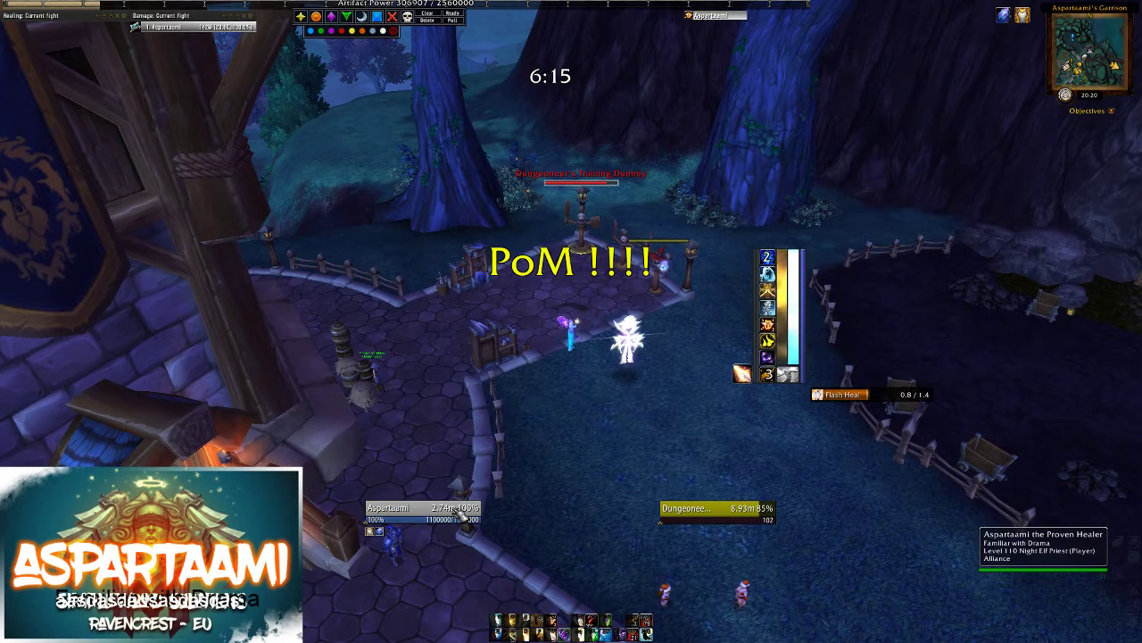
{"action": "key", "text": "3"}
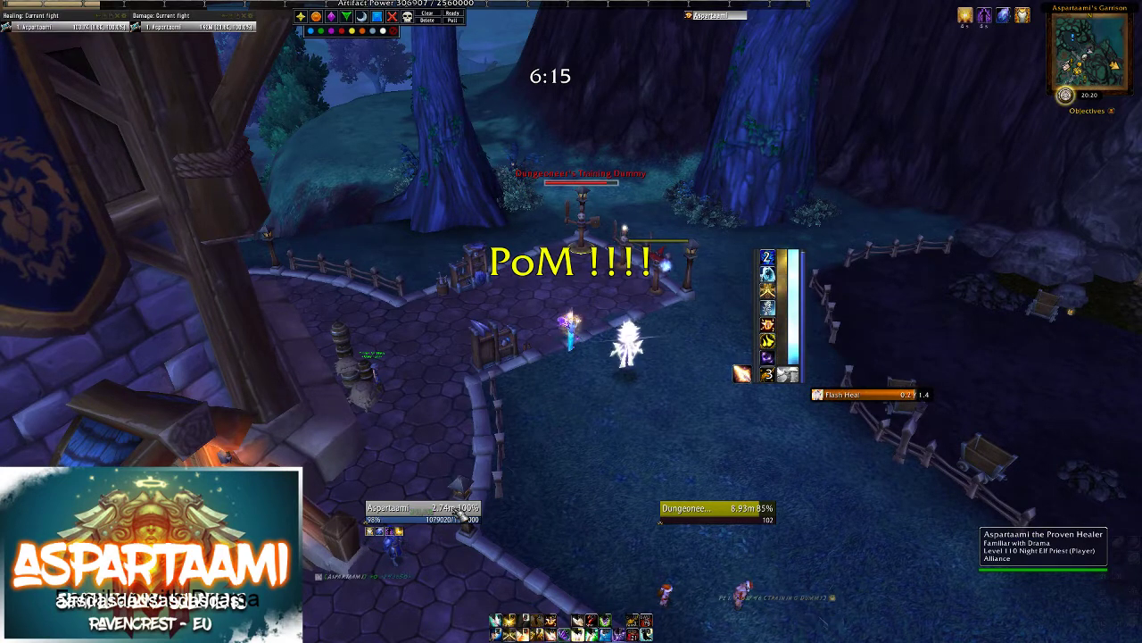
{"action": "key", "text": "3"}
{"action": "key", "text": "2"}
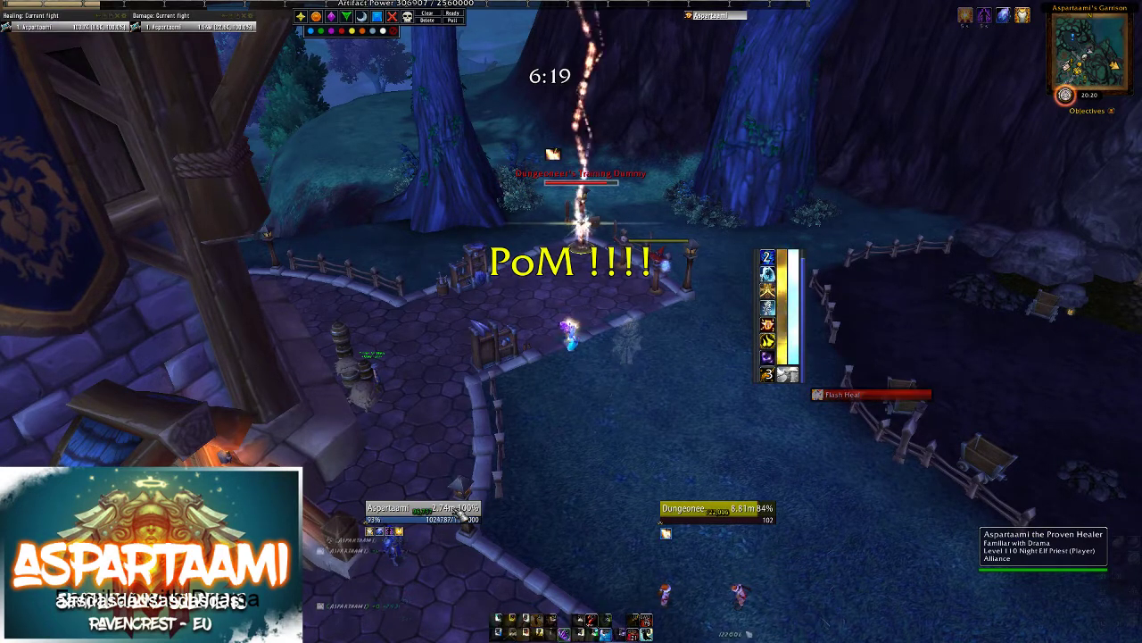
{"action": "key", "text": "2"}
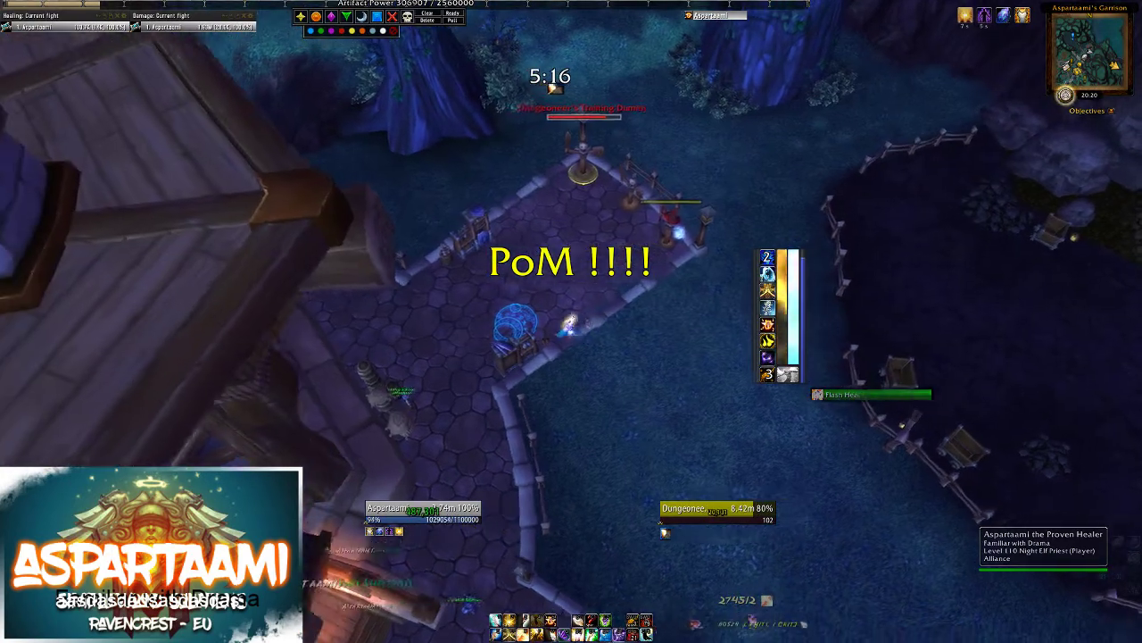
{"action": "key", "text": "2"}
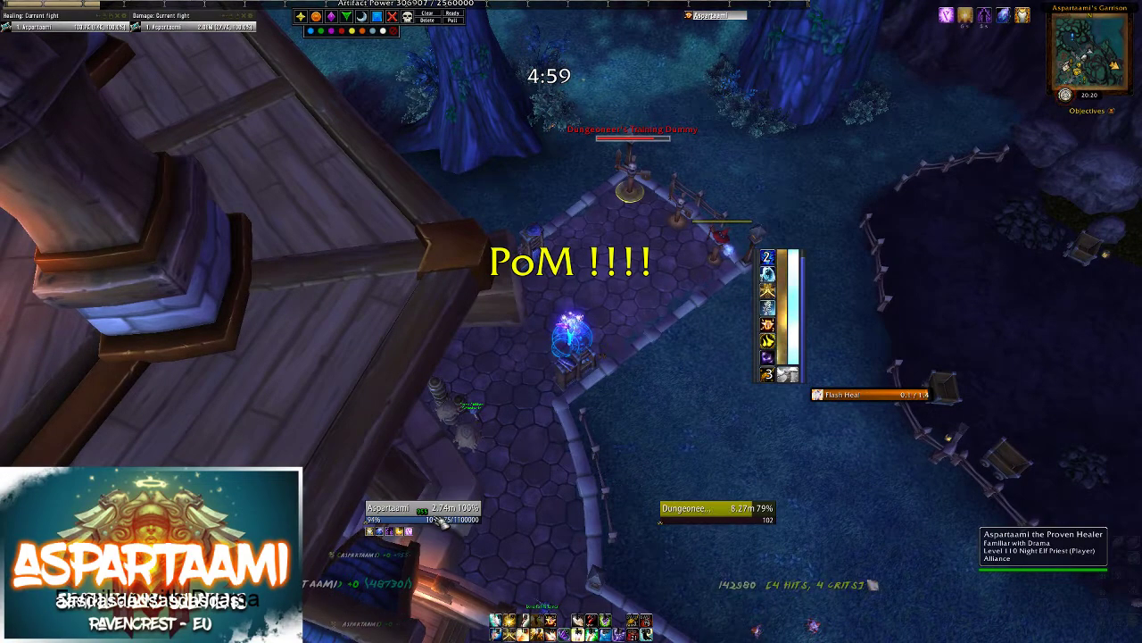
{"action": "left_click_drag", "start_coordinate": [600, 334], "coordinate": [615, 368]}
{"action": "key", "text": "d"}
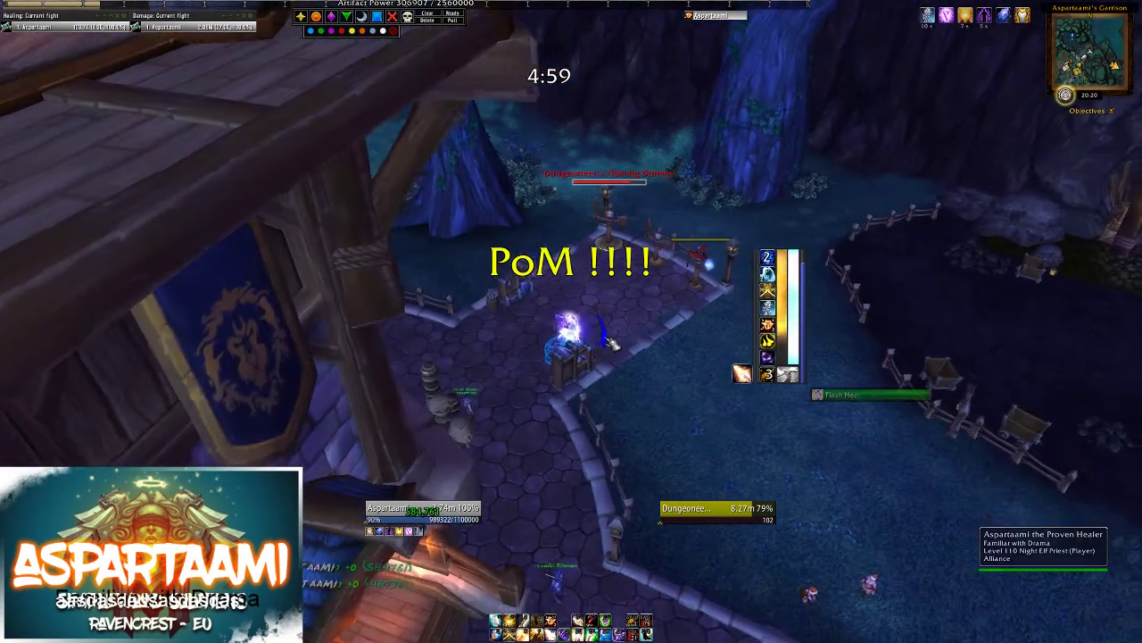
{"action": "key", "text": "a"}
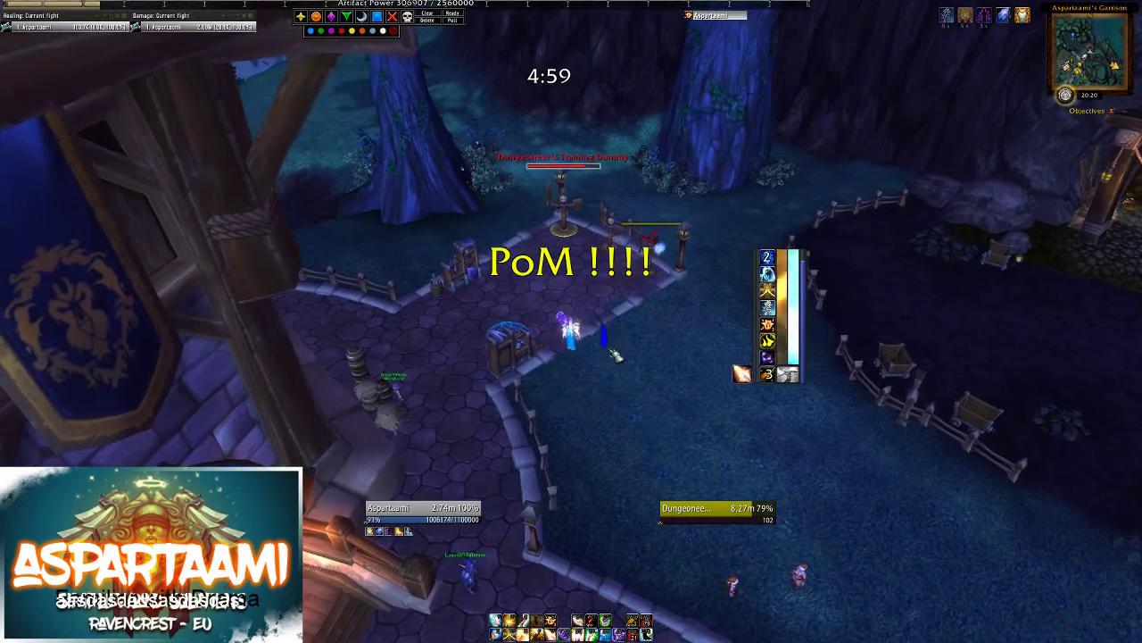
{"action": "key", "text": "d"}
{"action": "key", "text": "a"}
{"action": "left_click_drag", "start_coordinate": [619, 325], "coordinate": [620, 350]}
{"action": "key", "text": "a"}
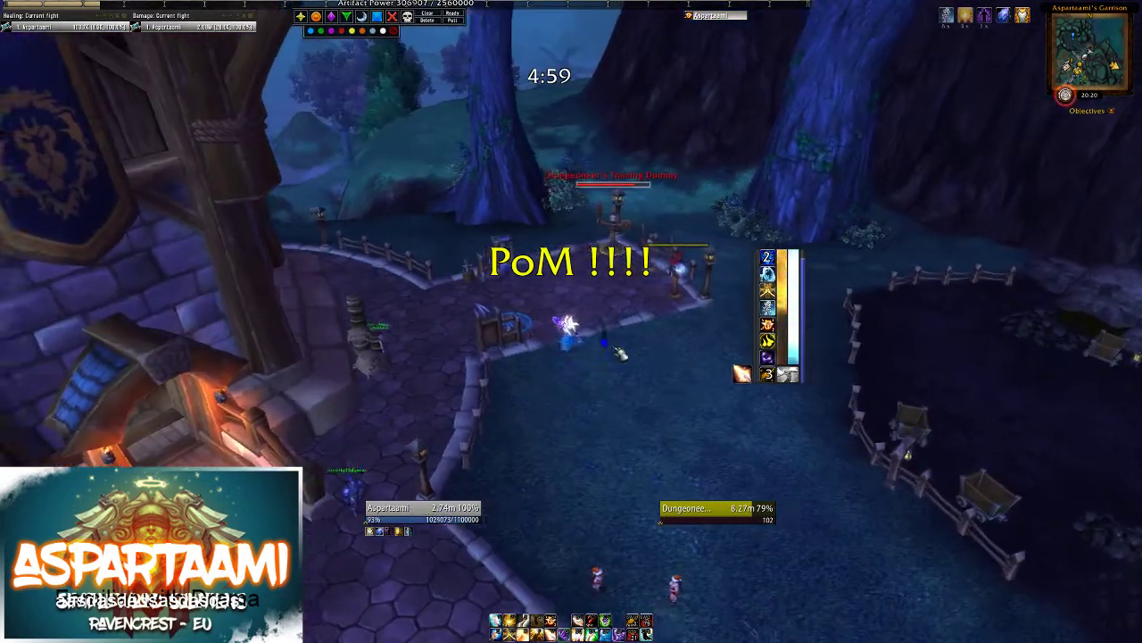
{"action": "key", "text": "d"}
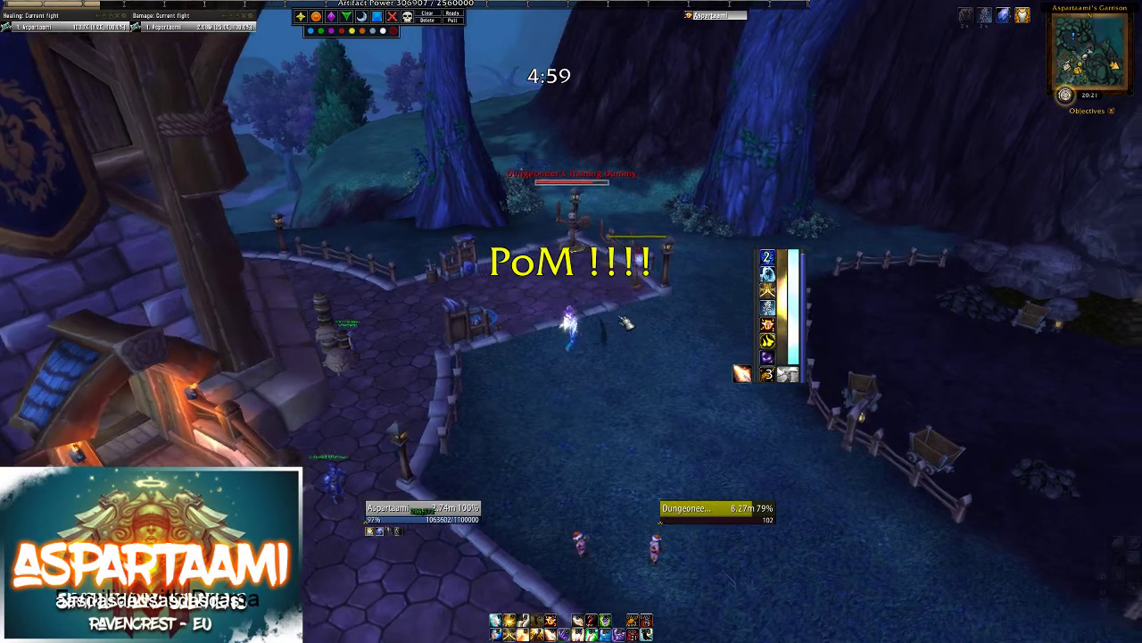
Step: Cast healing spells on the own character and Holy Fire on the training dummy to demonstrate their cooldown auras
{"action": "left_click_drag", "start_coordinate": [623, 325], "coordinate": [621, 388]}
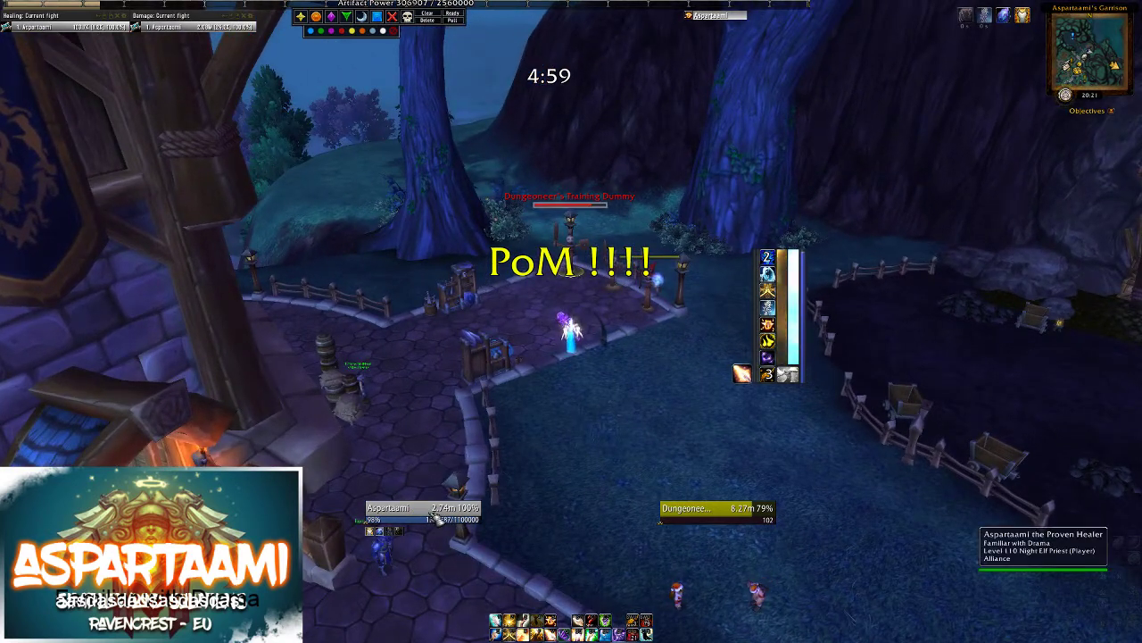
{"action": "key", "text": "1"}
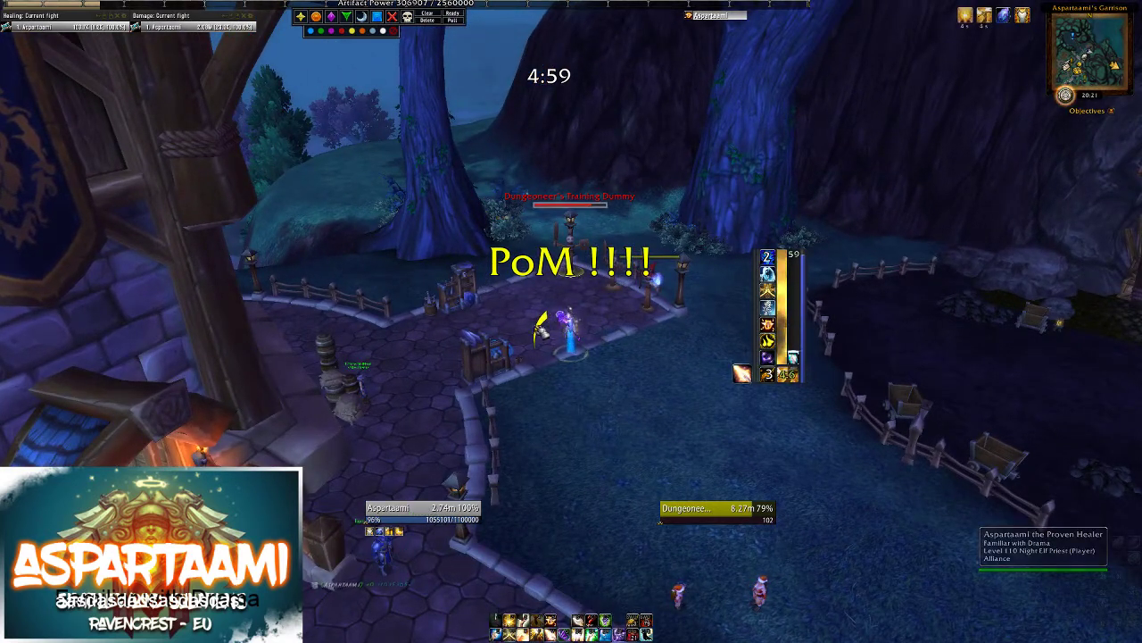
{"action": "key", "text": "2"}
{"action": "left_click_drag", "start_coordinate": [635, 355], "coordinate": [672, 315]}
{"action": "key", "text": "3"}
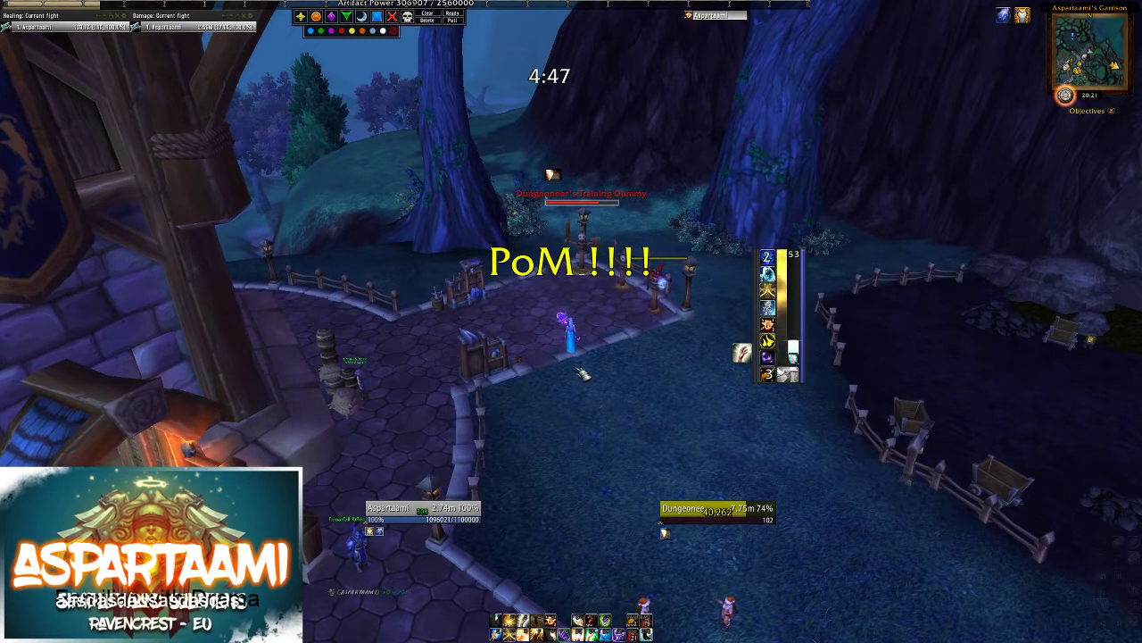
Step: Cast Holy Word: Sanctify from the spellbook and place its healing circle around the own character
{"action": "key", "text": "p"}
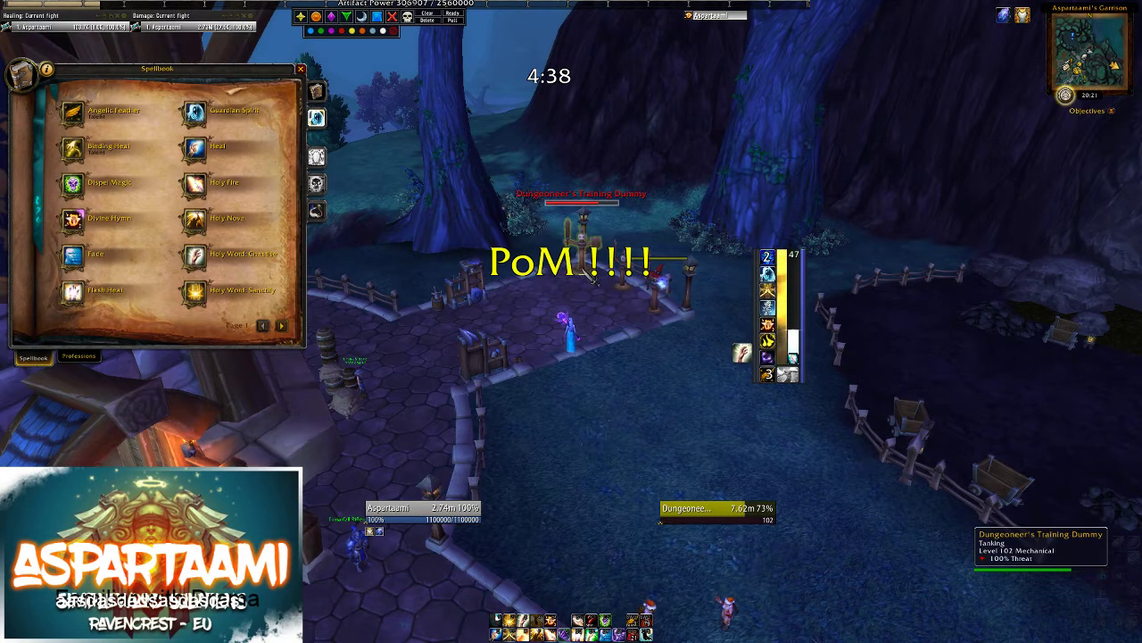
{"action": "left_click", "coordinate": [214, 295]}
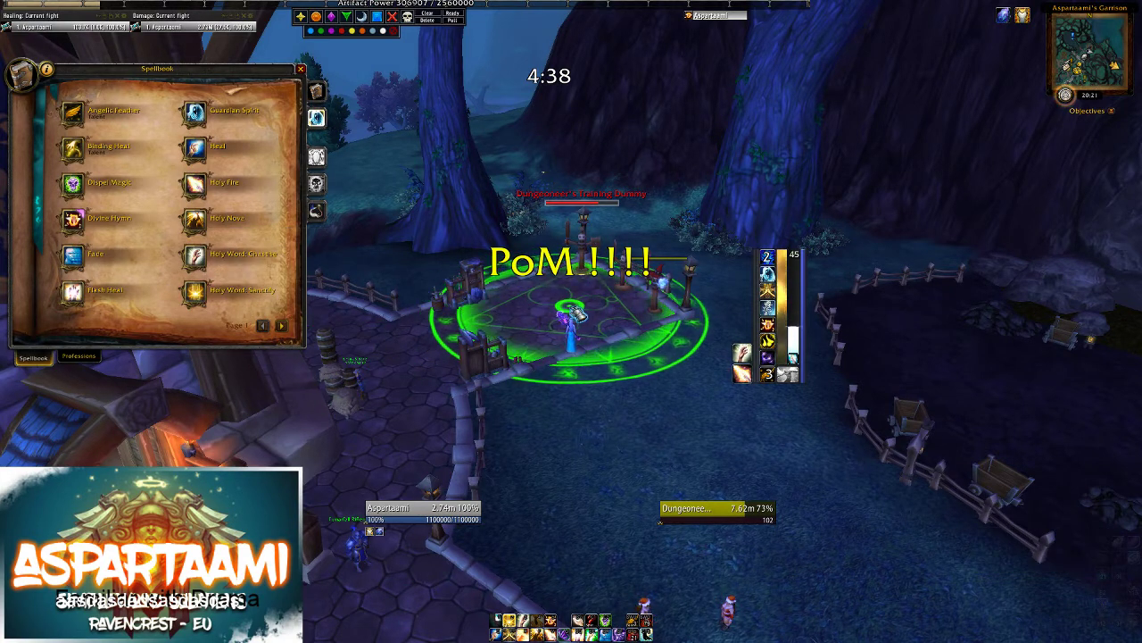
{"action": "left_click", "coordinate": [570, 306]}
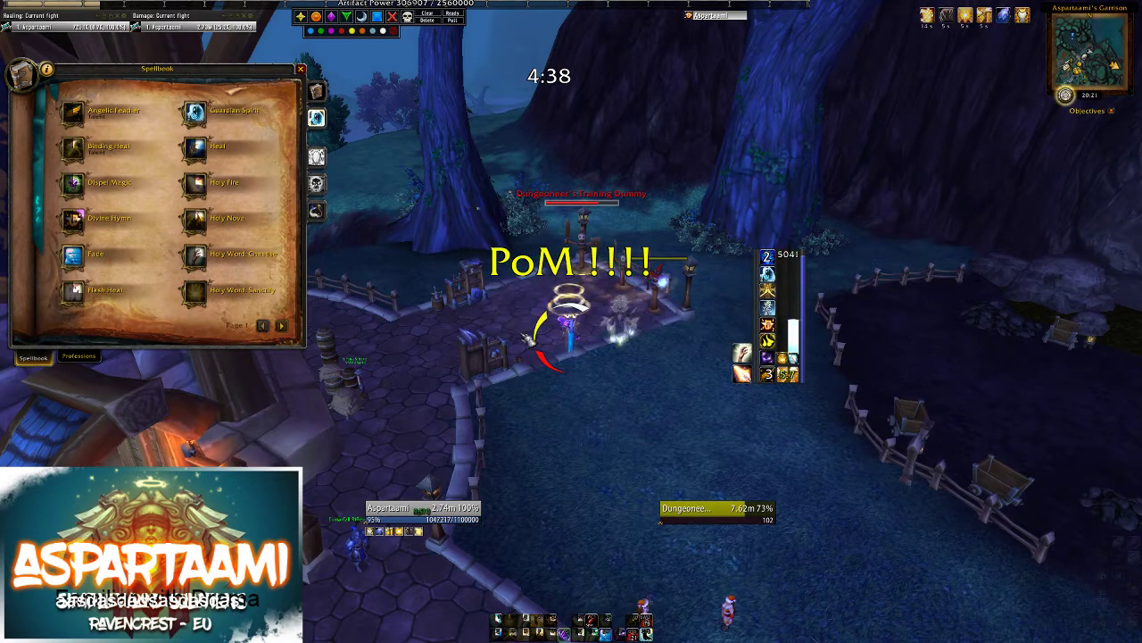
Step: Cast Prayer of Healing repeatedly on the own character, followed by Holy Fire and Chastise on the training dummy
{"action": "key", "text": "3"}
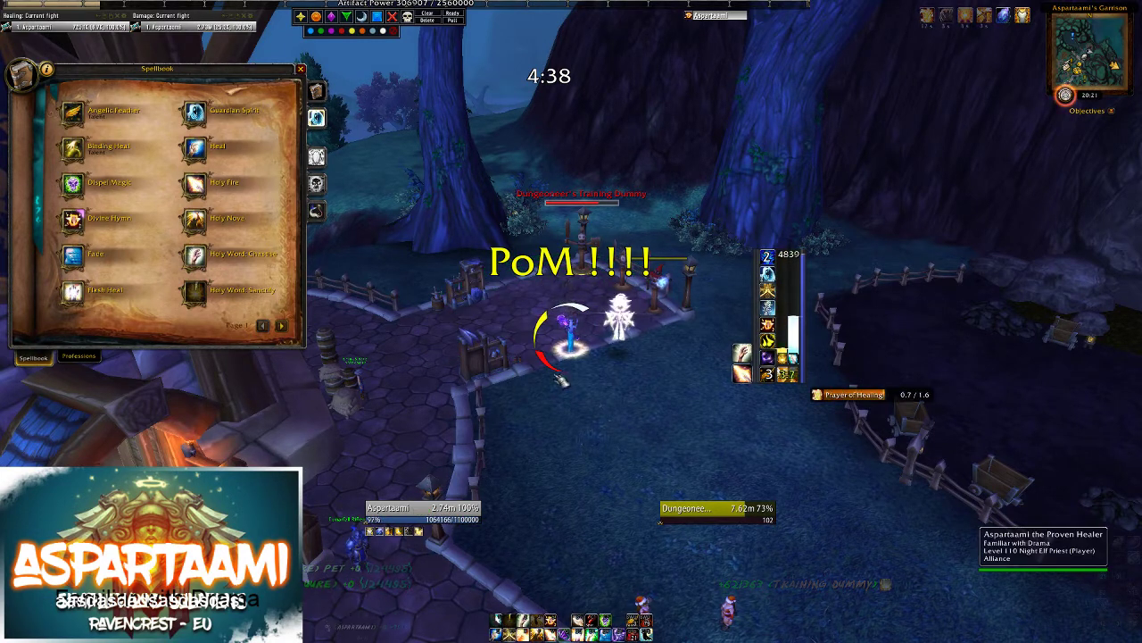
{"action": "key", "text": "2"}
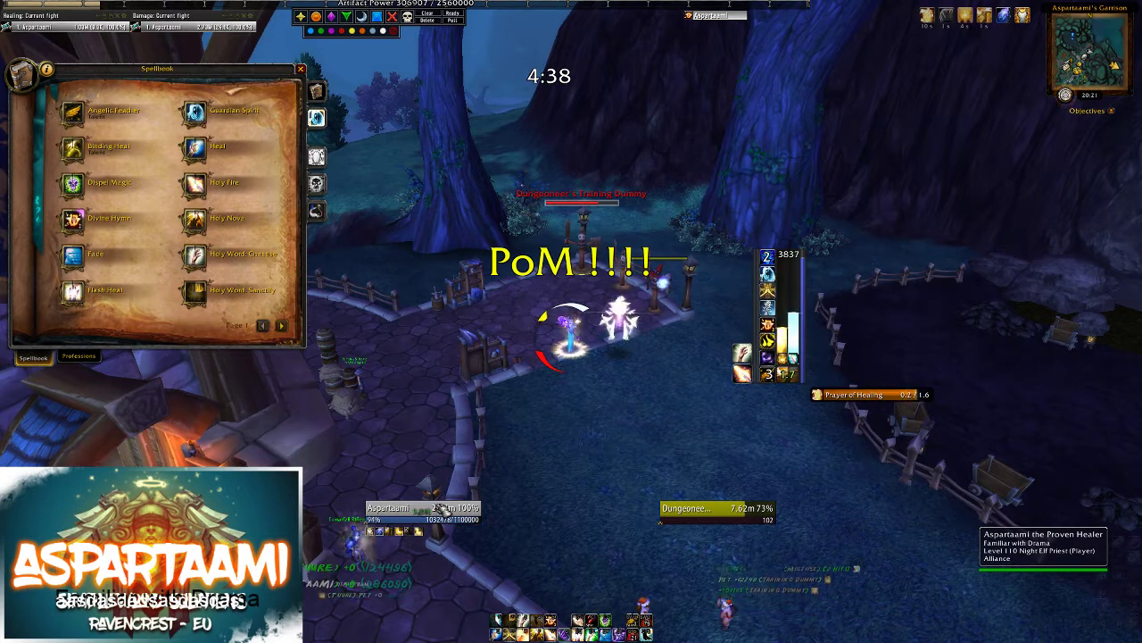
{"action": "key", "text": "2"}
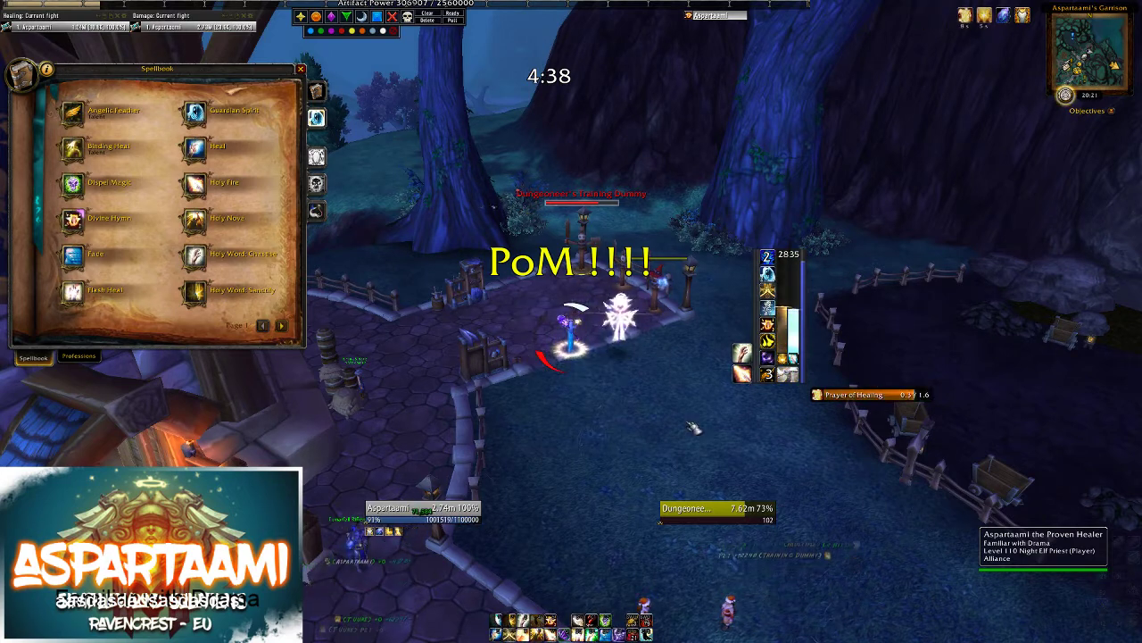
{"action": "key", "text": "2"}
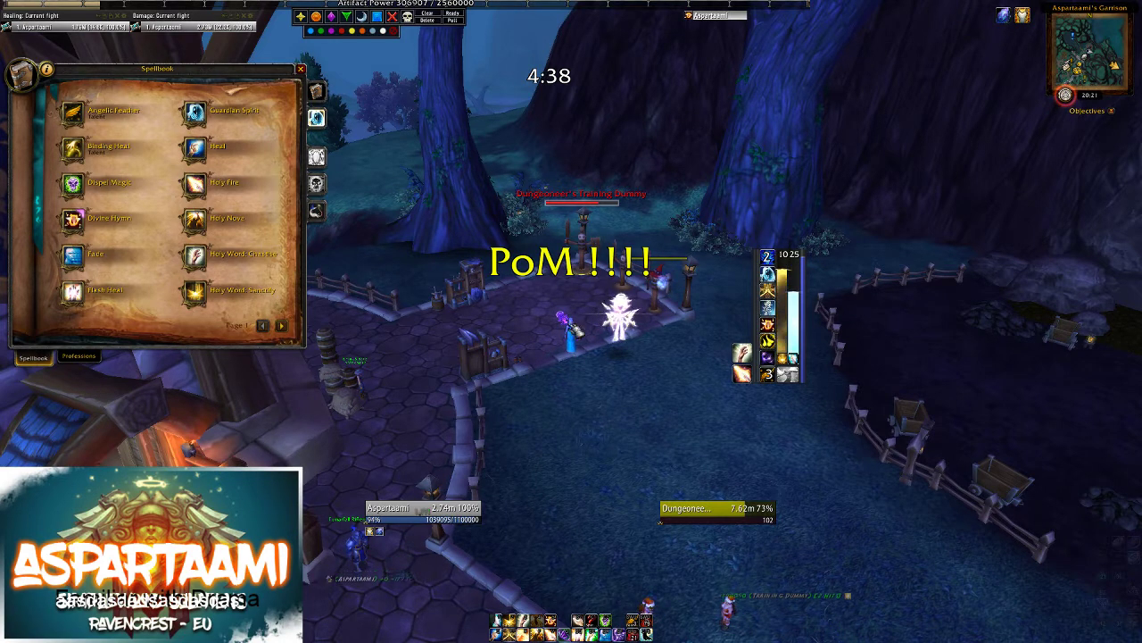
{"action": "key", "text": "5"}
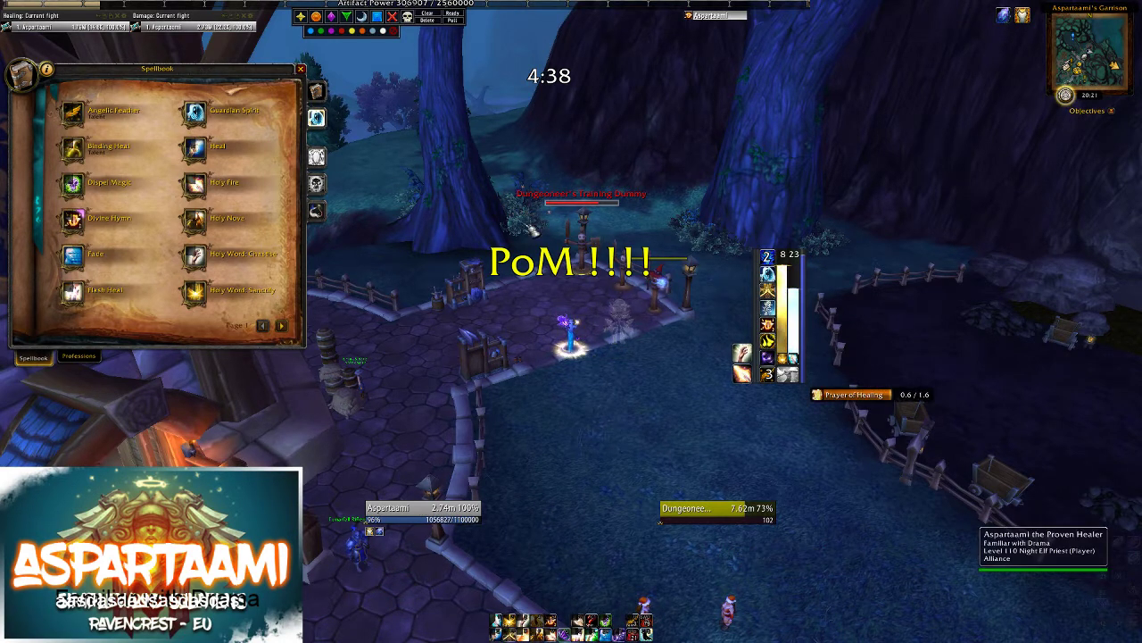
{"action": "key", "text": "5"}
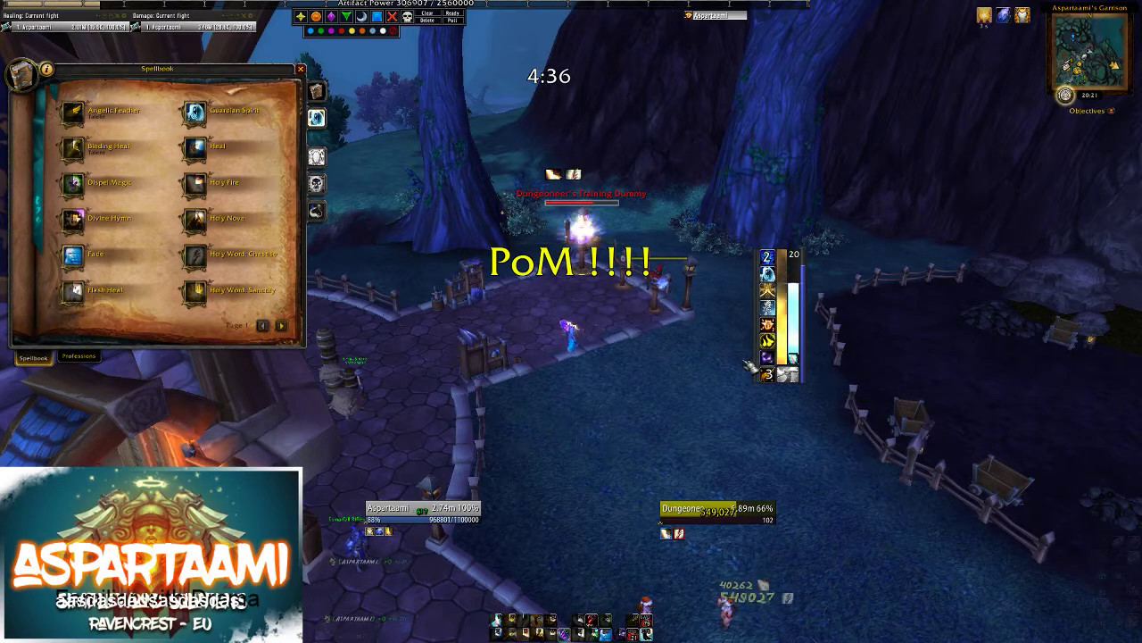
Step: Close the spellbook and run around near the training dummy with Angelic Feather to demonstrate its charge counter
{"action": "key", "text": "p"}
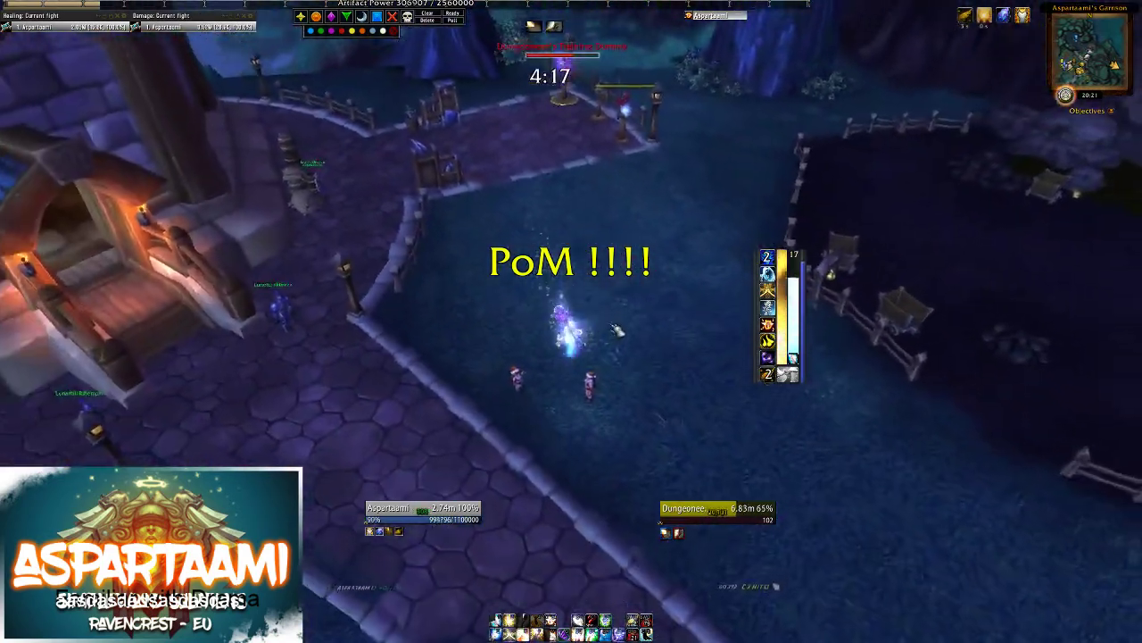
{"action": "key", "text": "w"}
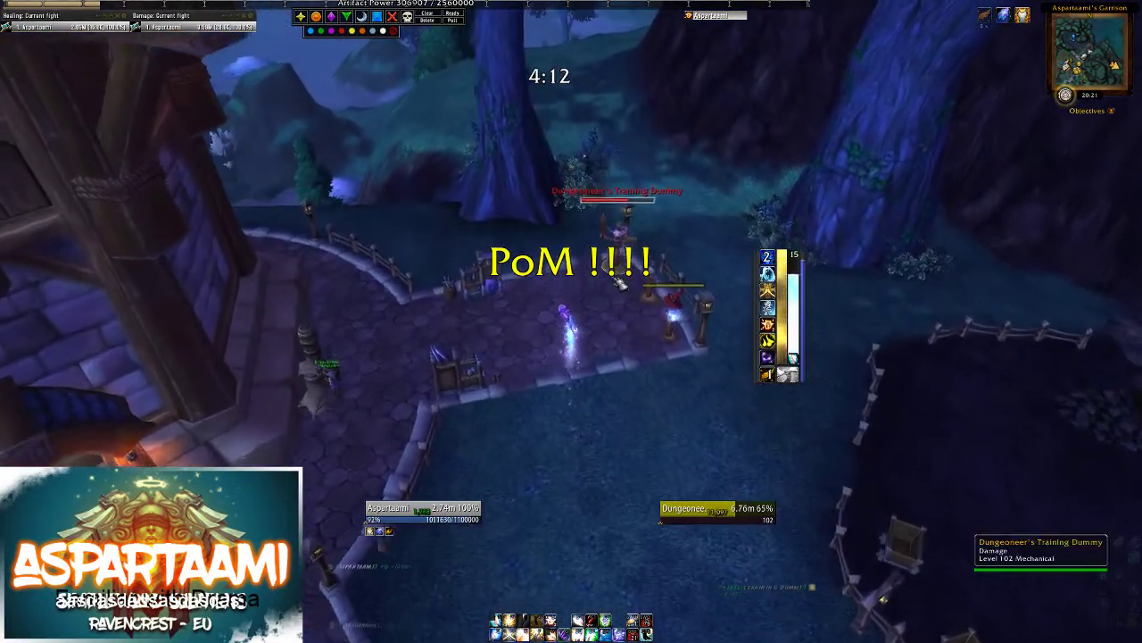
{"action": "left_click_drag", "start_coordinate": [620, 284], "coordinate": [654, 284]}
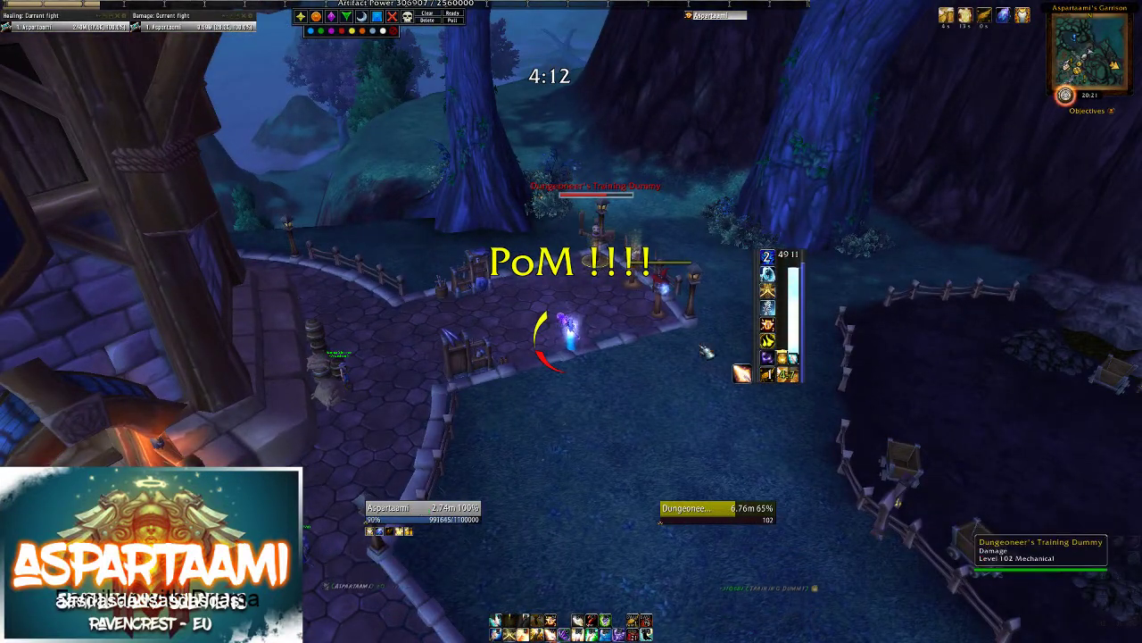
{"action": "key", "text": "s"}
{"action": "key", "text": "d"}
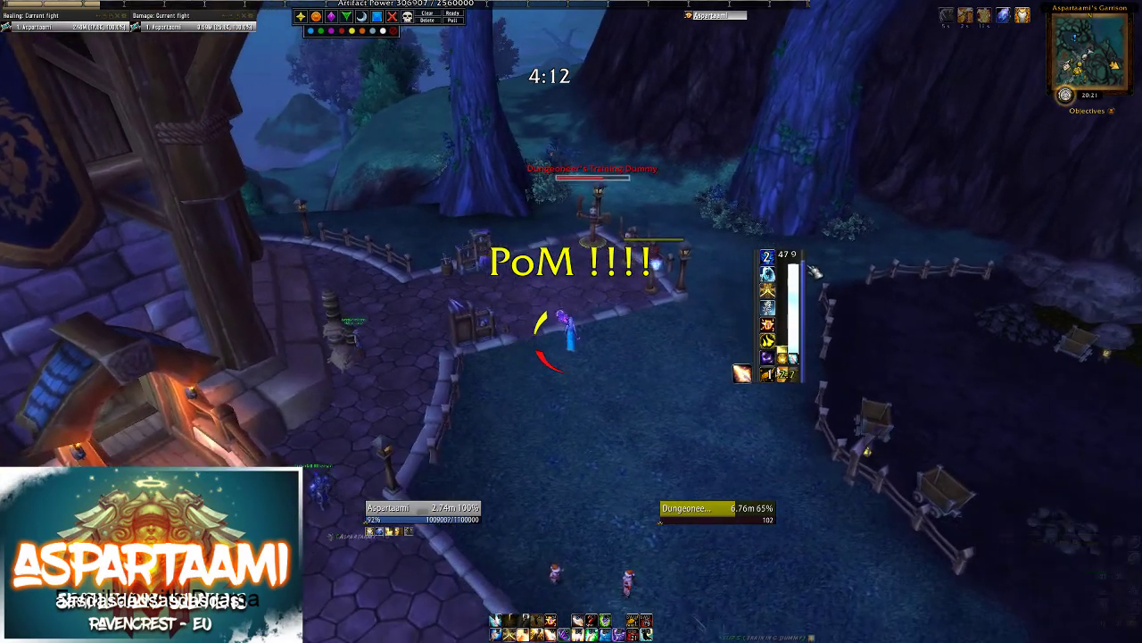
{"action": "key", "text": "a"}
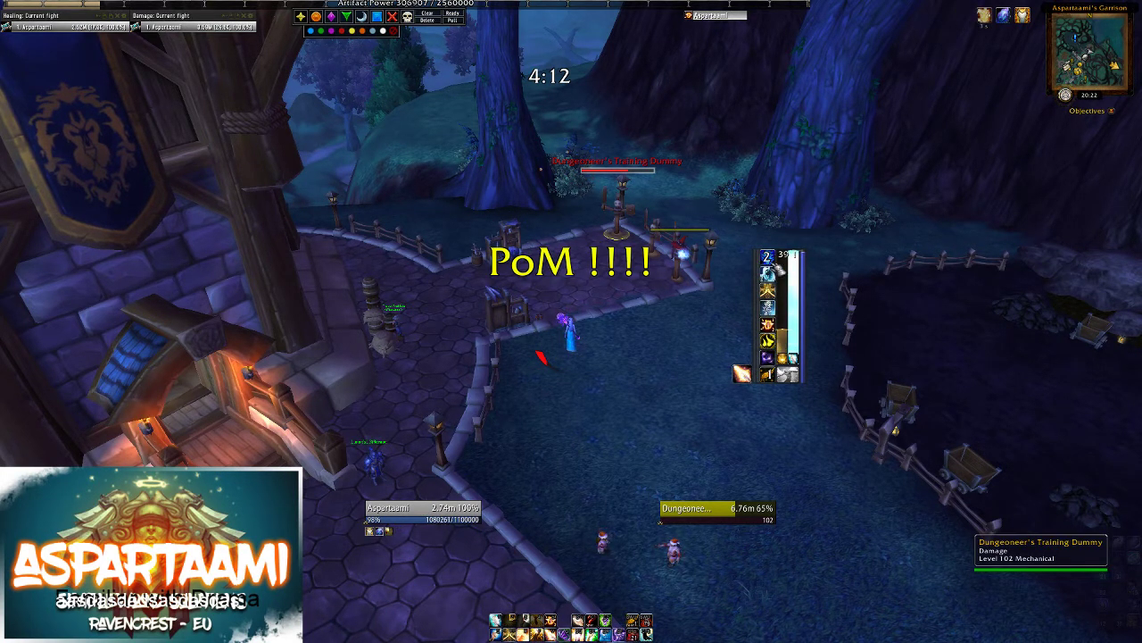
{"action": "mouse_move", "coordinate": [538, 353]}
{"action": "left_mouse_down"}
{"action": "mouse_move", "coordinate": [580, 353]}
{"action": "mouse_move", "coordinate": [541, 352]}
{"action": "mouse_move", "coordinate": [552, 353]}
{"action": "left_mouse_up"}
{"action": "key", "text": "s"}
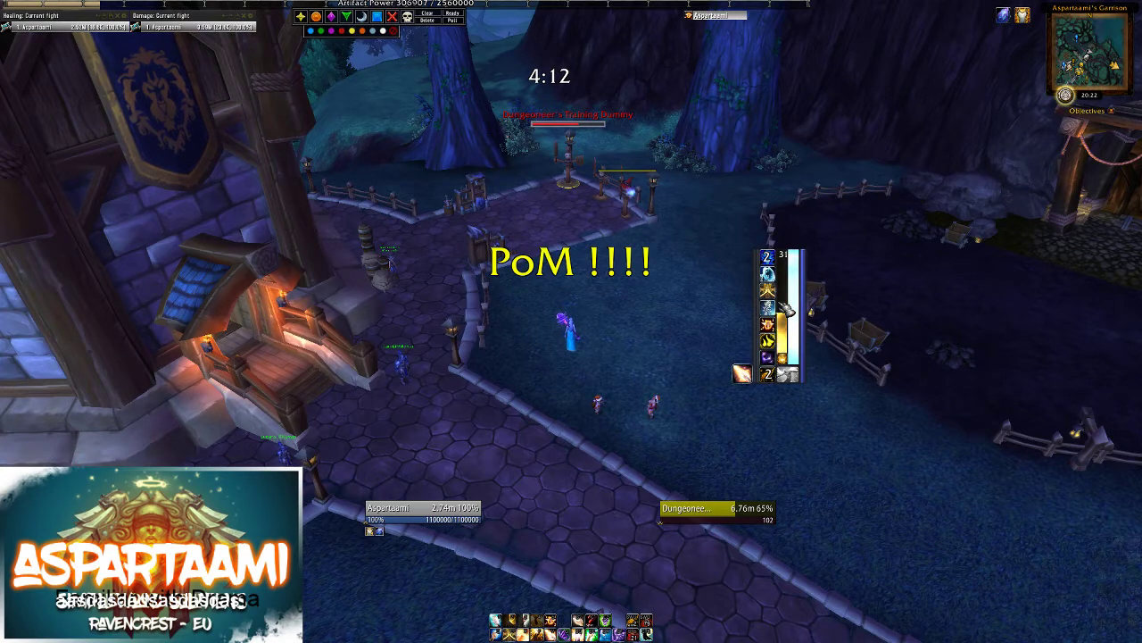
Step: Deselect the training dummy and run away from it across the grass to the stone path
{"action": "left_click_drag", "start_coordinate": [640, 276], "coordinate": [641, 278]}
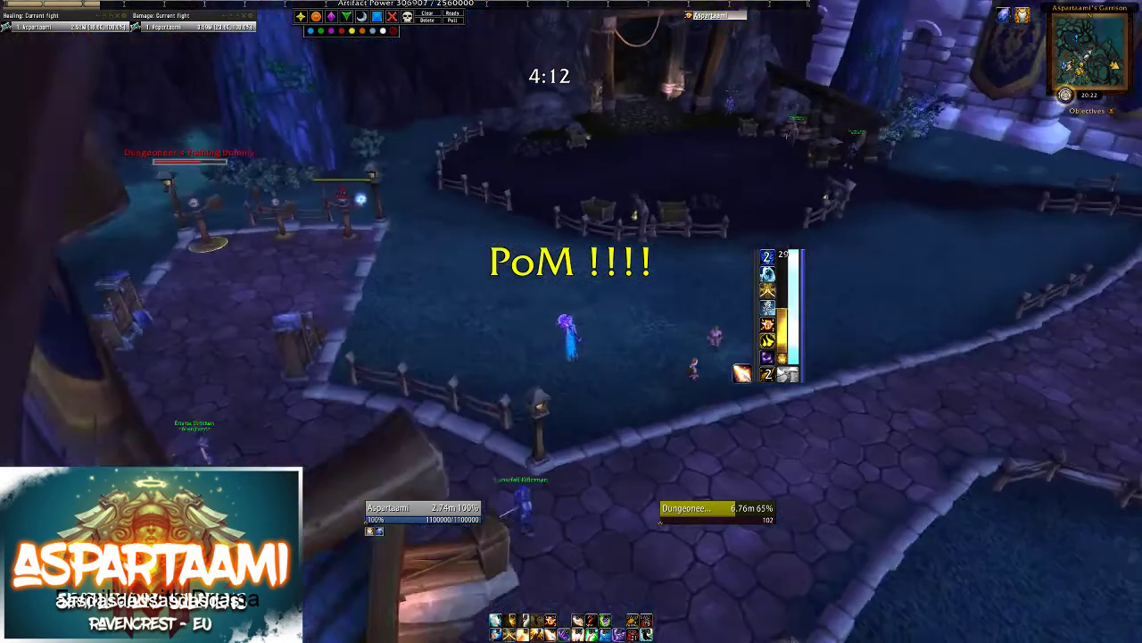
{"action": "key", "text": "d"}
{"action": "left_click", "coordinate": [641, 279]}
{"action": "key", "text": "d"}
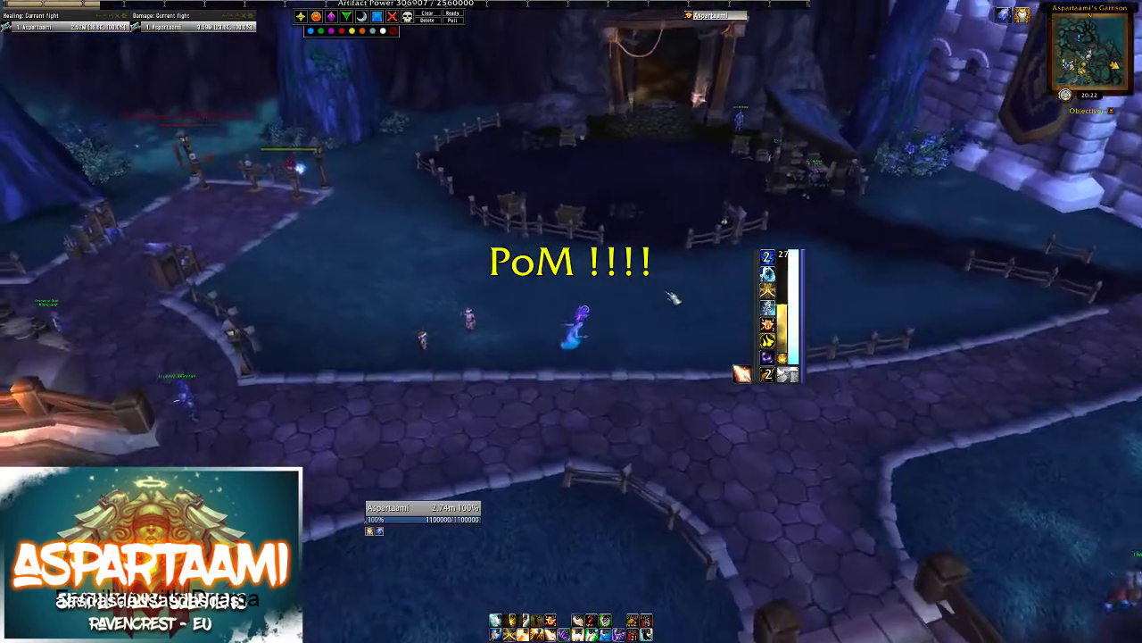
{"action": "key", "text": "a"}
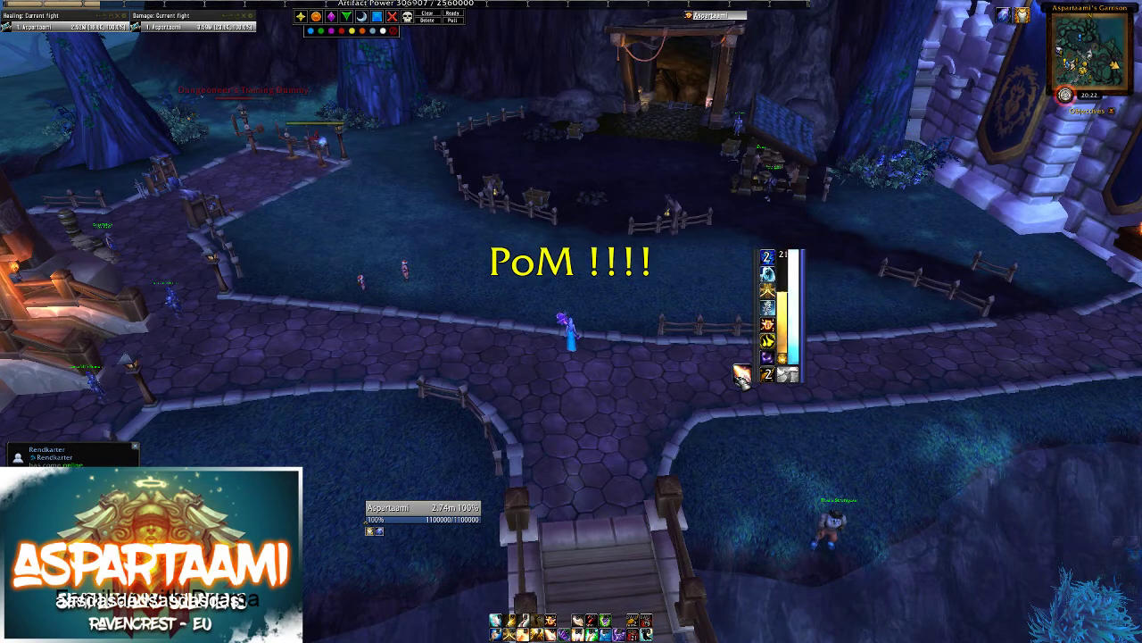
{"action": "key", "text": "d"}
{"action": "key", "text": "Escape"}
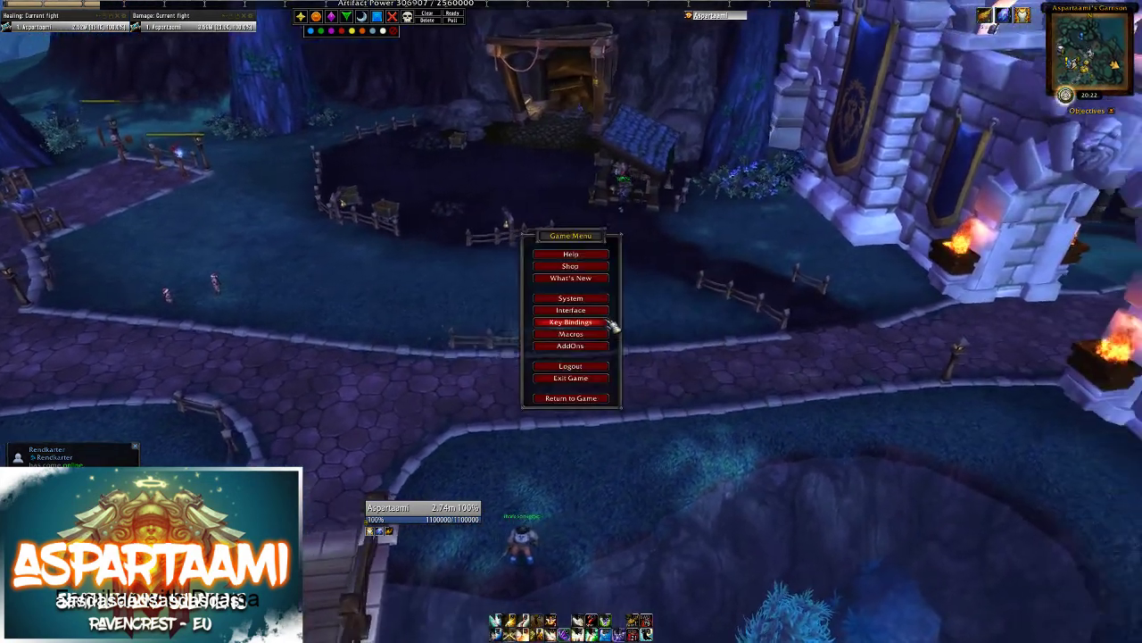
{"action": "key", "text": "Escape"}
{"action": "key", "text": "a"}
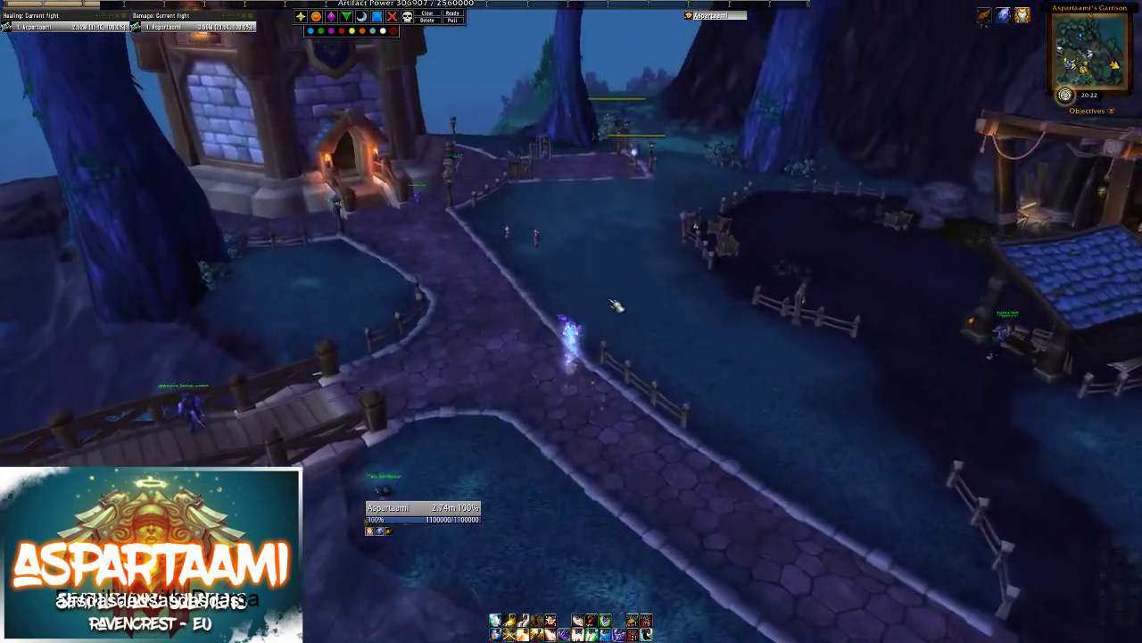
{"action": "key", "text": "w"}
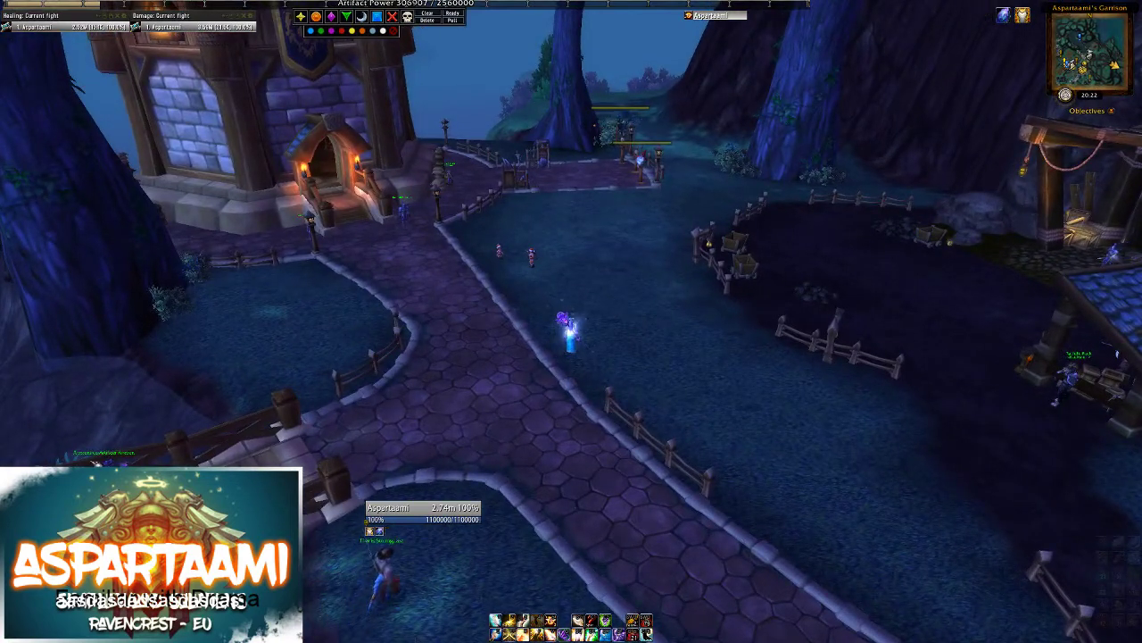
Step: Move the chat window out from behind the banner and open the WeakAuras options with the /wa command
{"action": "left_click_drag", "start_coordinate": [41, 508], "coordinate": [316, 62]}
{"action": "key", "text": "w"}
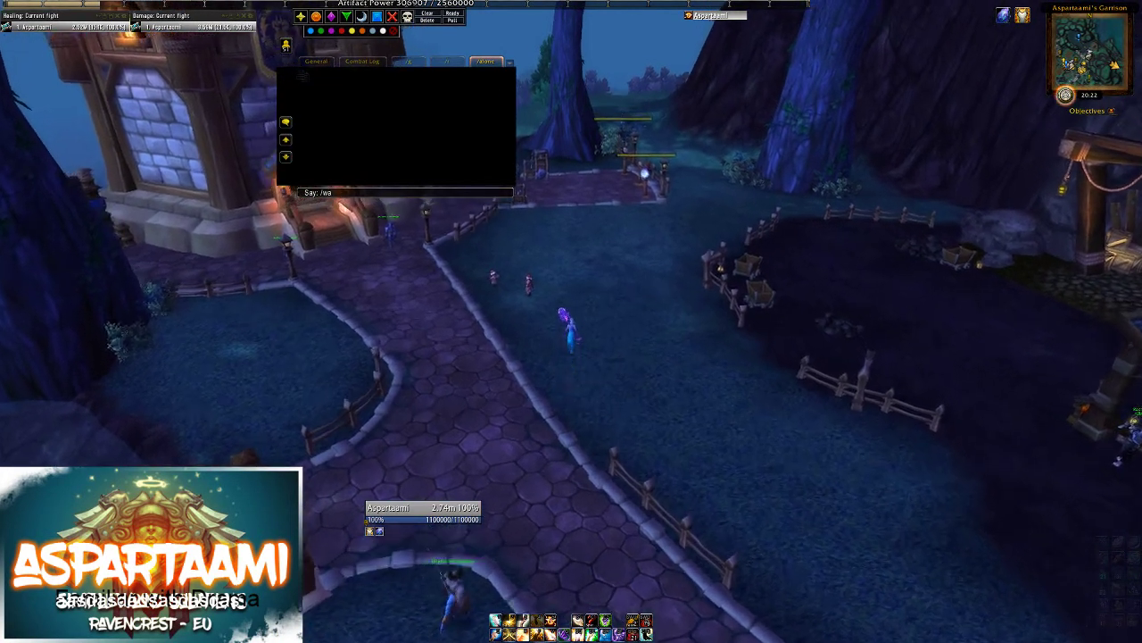
{"action": "key", "text": "Return"}
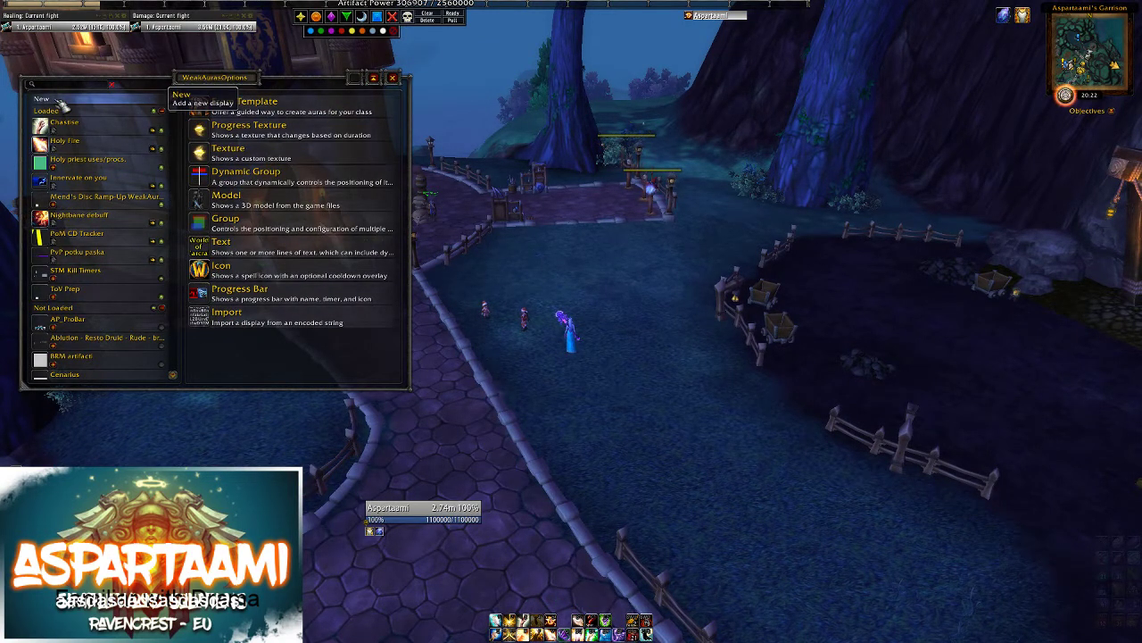
Step: Create a new Icon display named "Prayer of Mending tutorial" and move the options window closer to the centre
{"action": "left_click", "coordinate": [288, 264]}
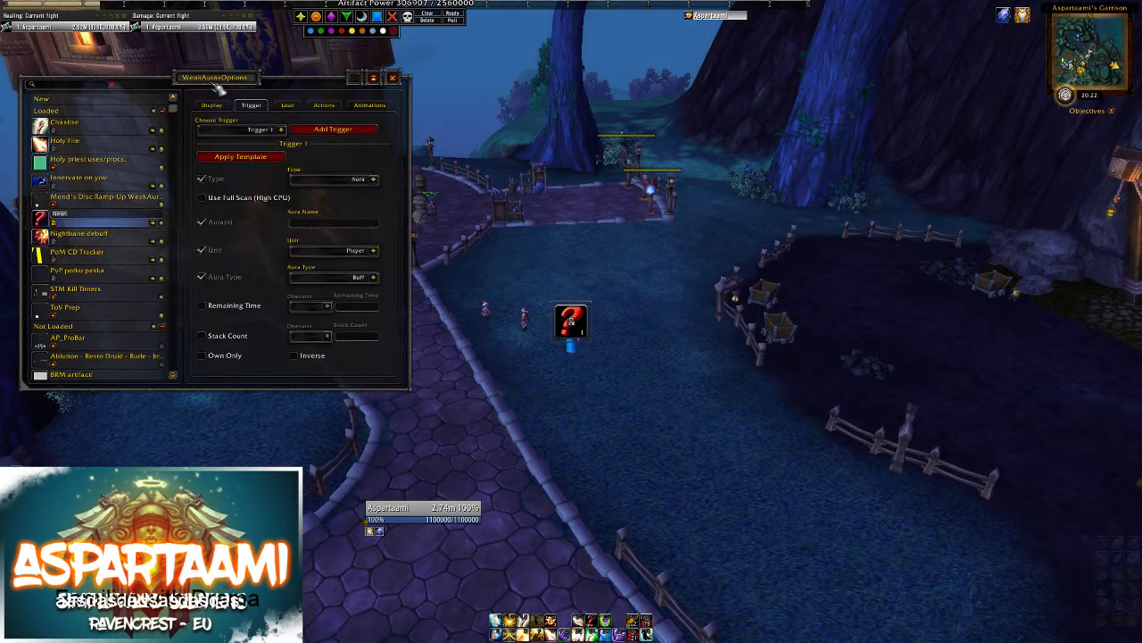
{"action": "left_click_drag", "start_coordinate": [217, 86], "coordinate": [366, 107]}
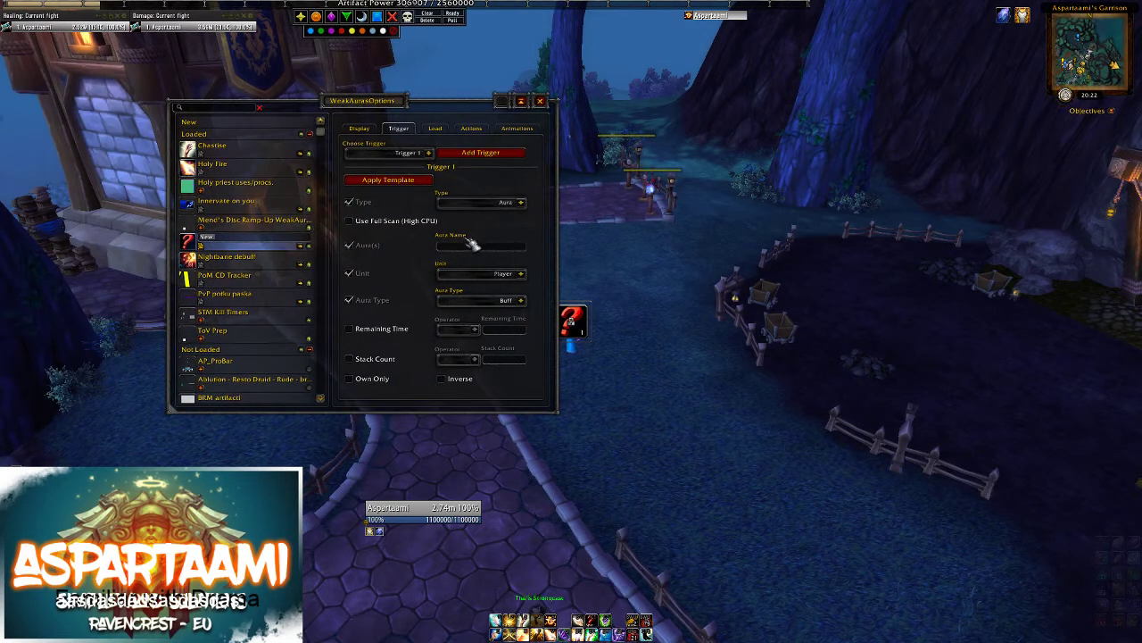
{"action": "type", "text": "Prayer ofd"}
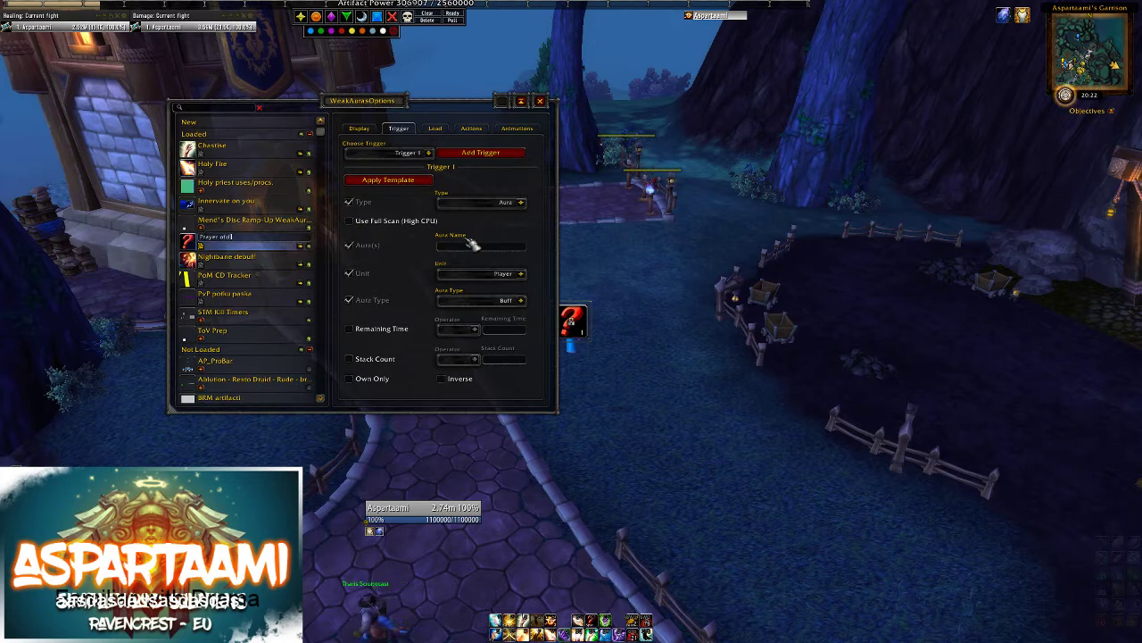
{"action": "key", "text": "BackSpace"}
{"action": "type", "text": "Mending tutorial"}
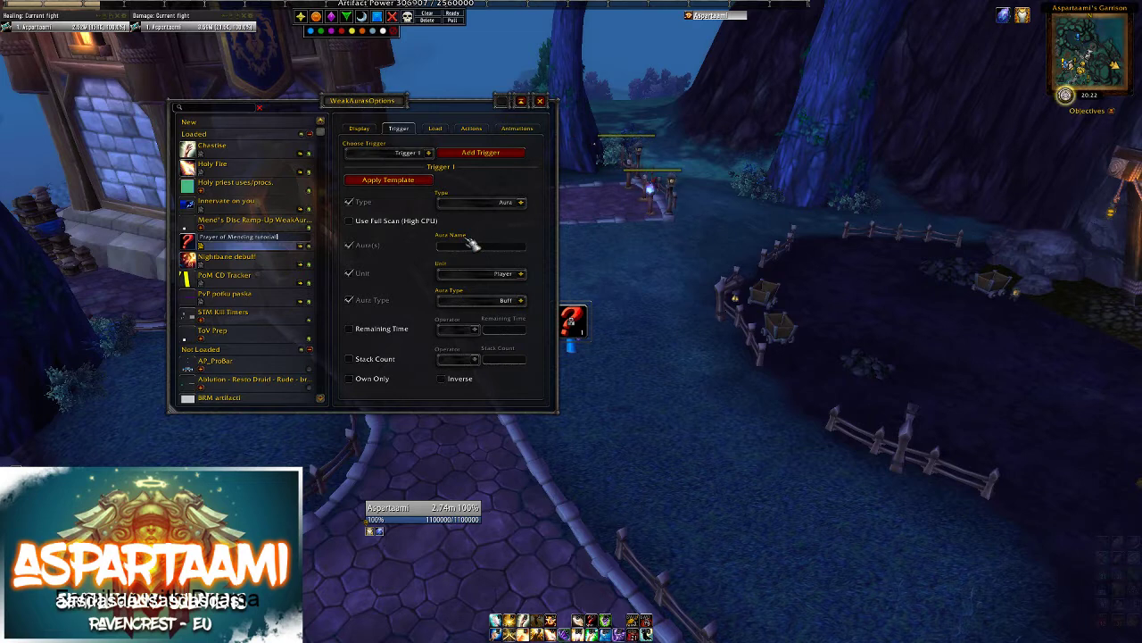
{"action": "key", "text": "Return"}
{"action": "left_click_drag", "start_coordinate": [673, 259], "coordinate": [714, 259]}
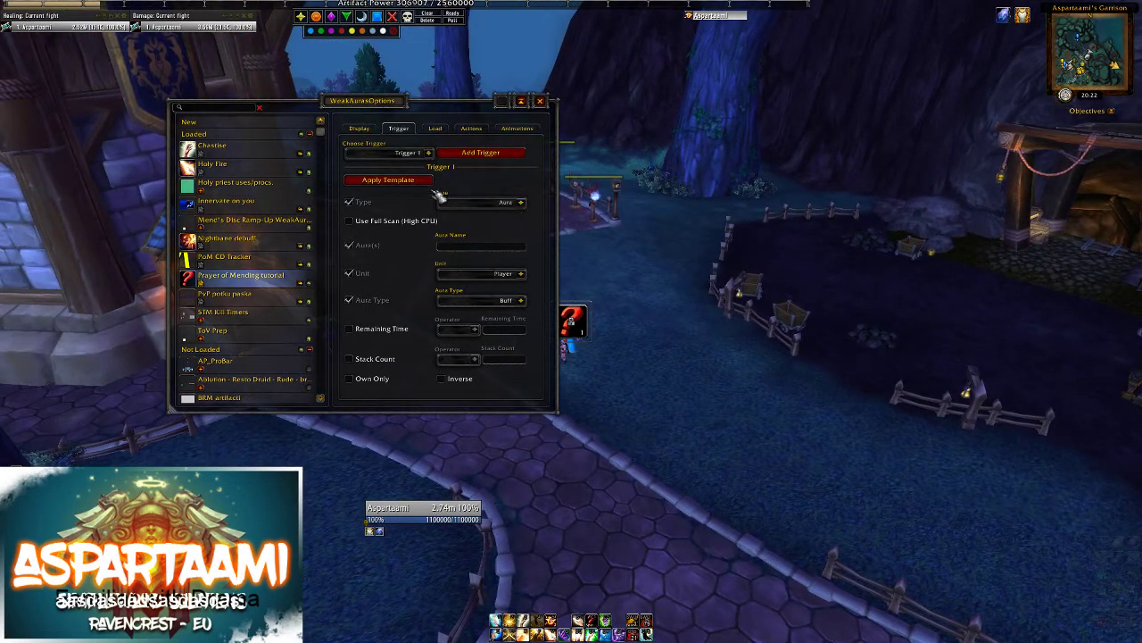
Step: Set Trigger 1 to type Status with Cooldown Progress (Spell) and enter Prayer of Mending as the spell
{"action": "left_click", "coordinate": [521, 203]}
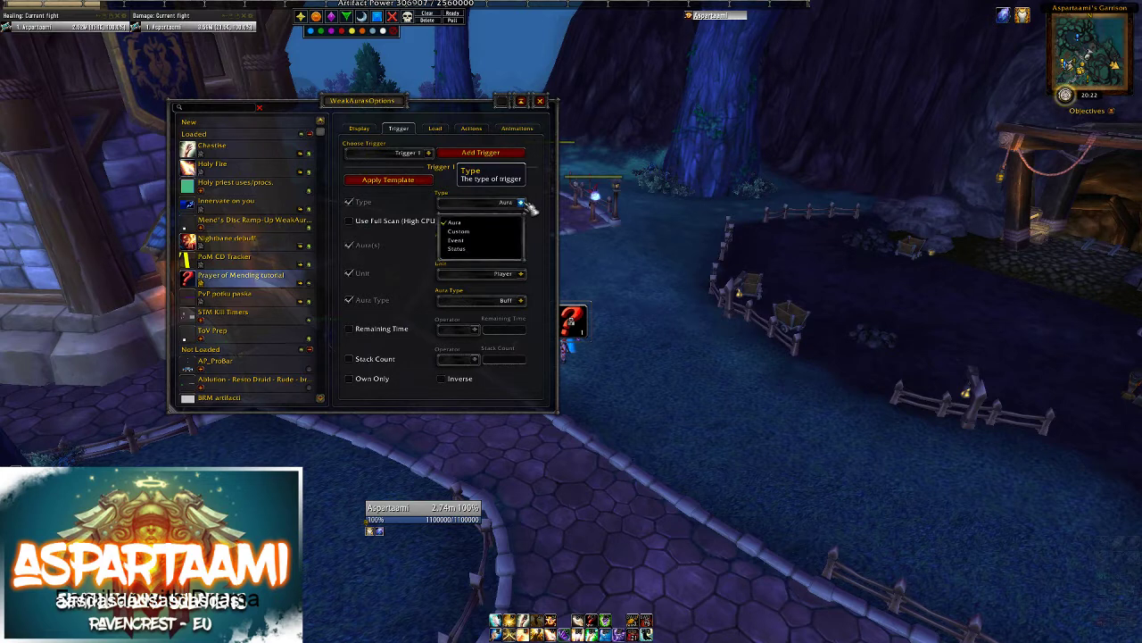
{"action": "left_click", "coordinate": [487, 249]}
{"action": "left_click", "coordinate": [522, 229]}
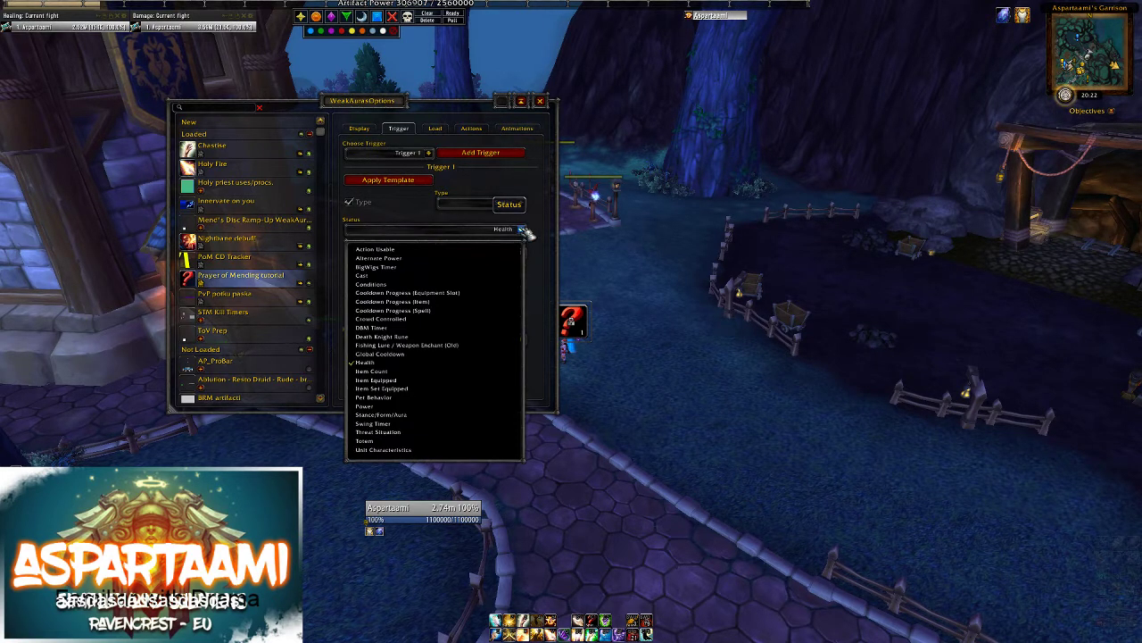
{"action": "left_click", "coordinate": [427, 311]}
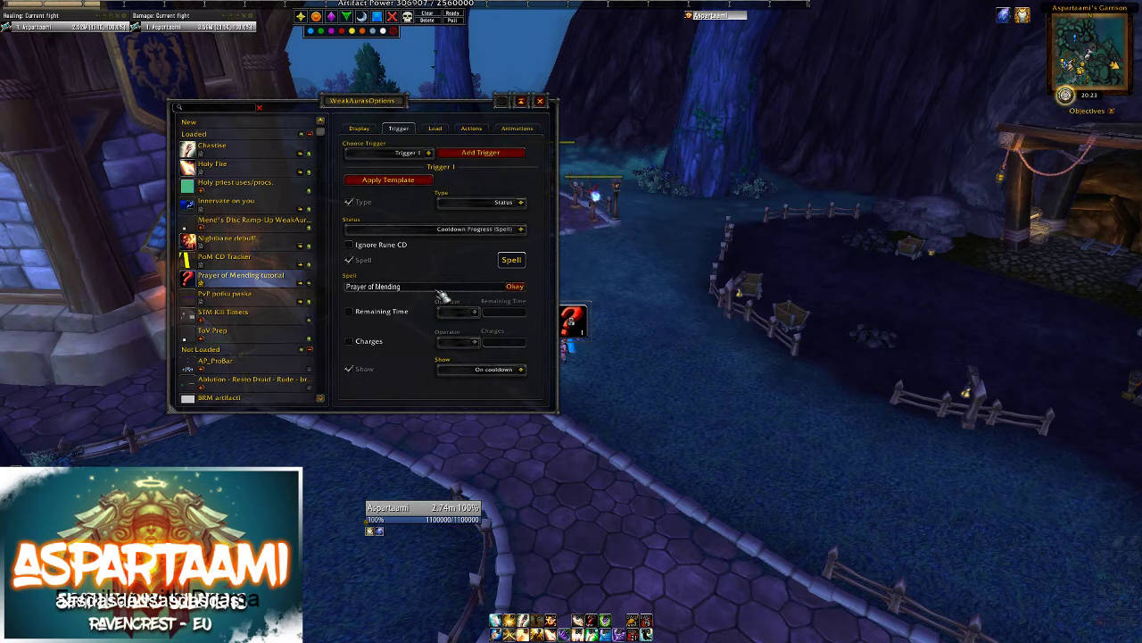
{"action": "left_click", "coordinate": [517, 287]}
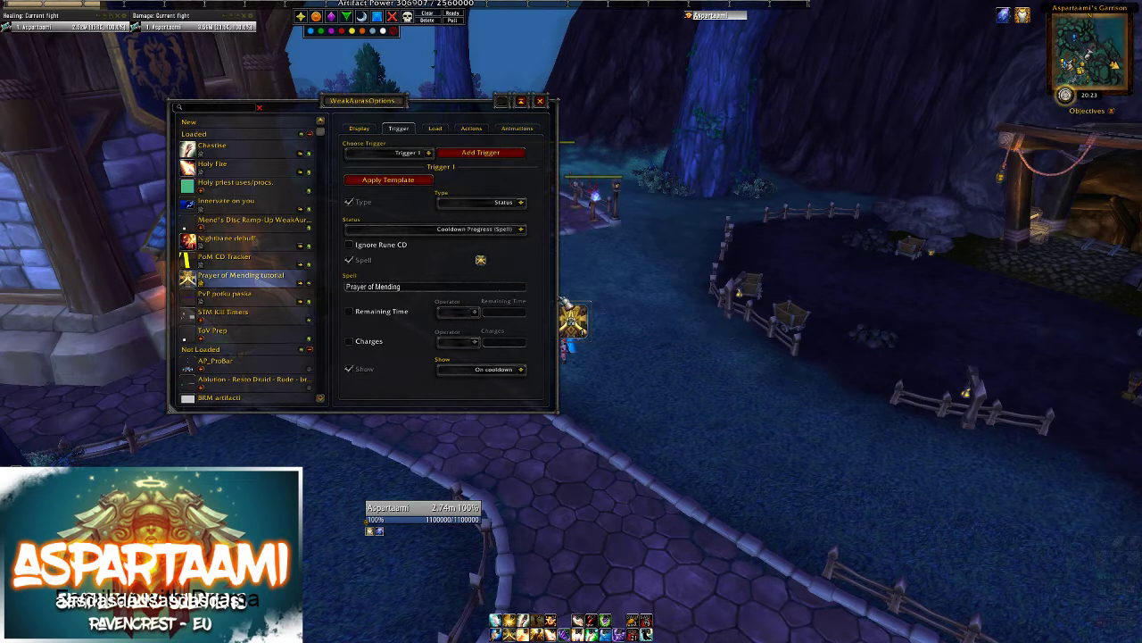
Step: Move the options window away from the icon and set Trigger 1 to show when Prayer of Mending is Not on cooldown
{"action": "left_click_drag", "start_coordinate": [370, 99], "coordinate": [293, 90]}
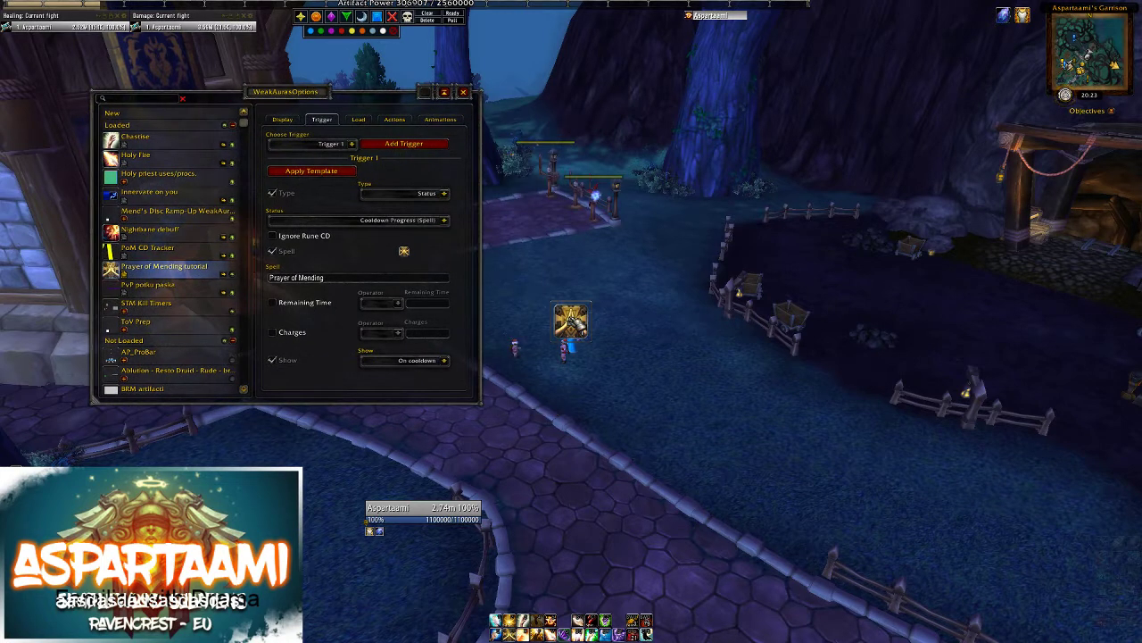
{"action": "left_click", "coordinate": [425, 364]}
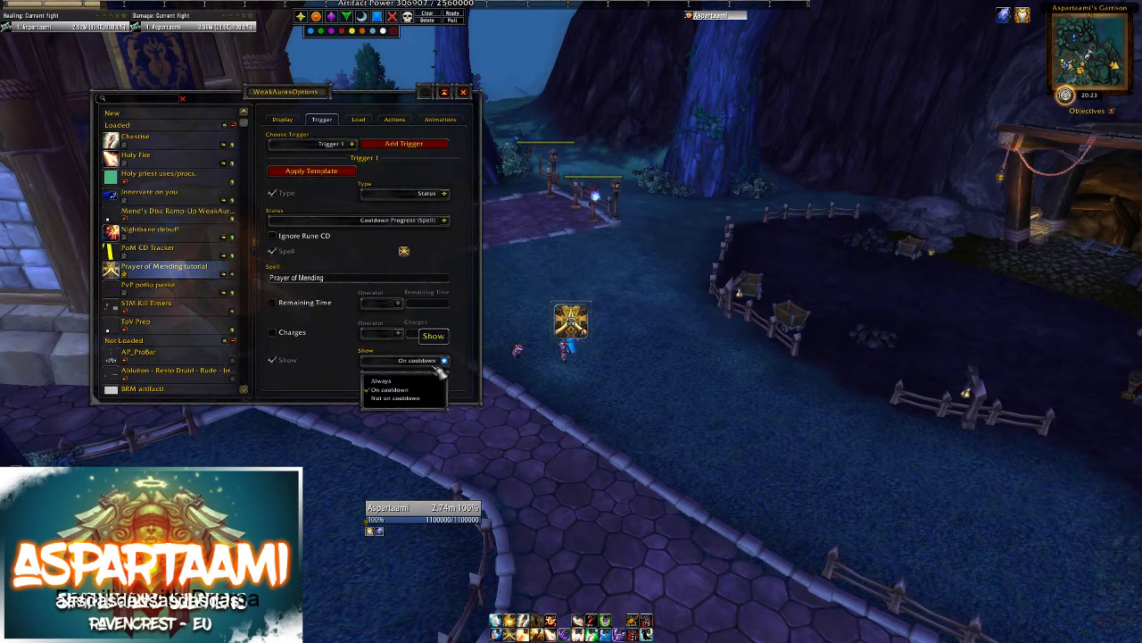
{"action": "left_click", "coordinate": [425, 398]}
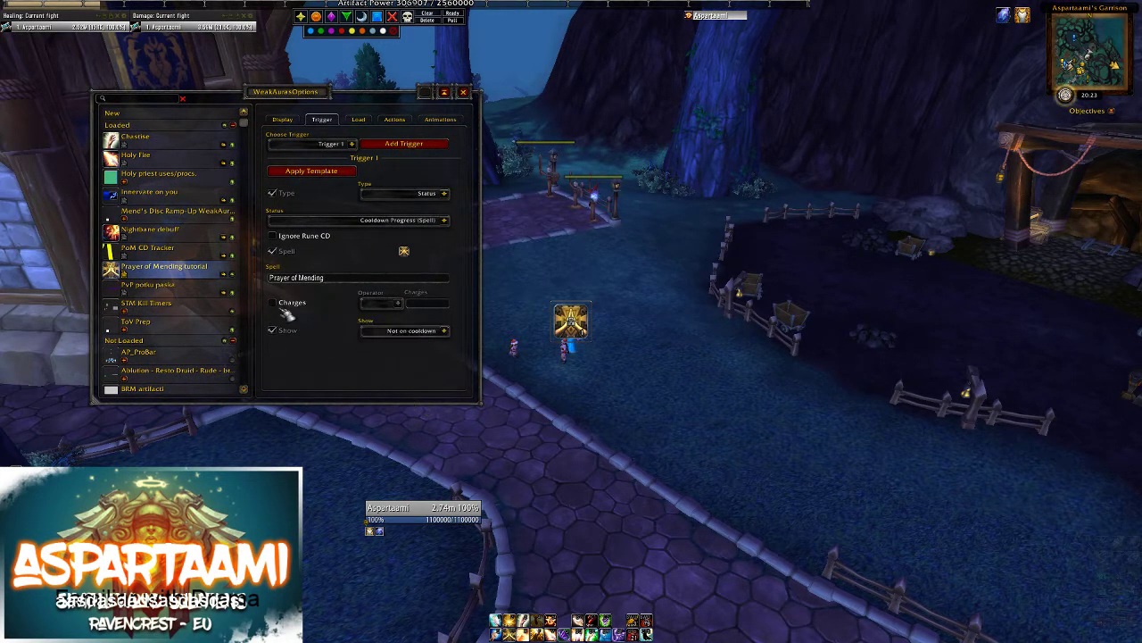
Step: Set the load conditions to In Combat, Player Class Priest and Talent Specialization Holy
{"action": "left_click", "coordinate": [364, 120]}
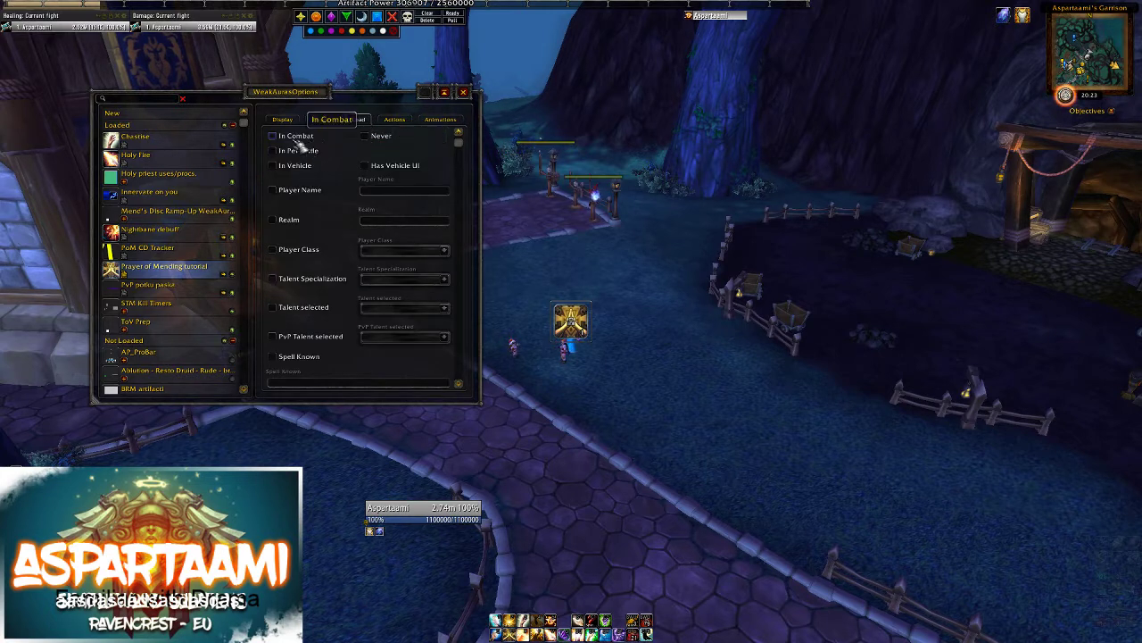
{"action": "left_click", "coordinate": [298, 250]}
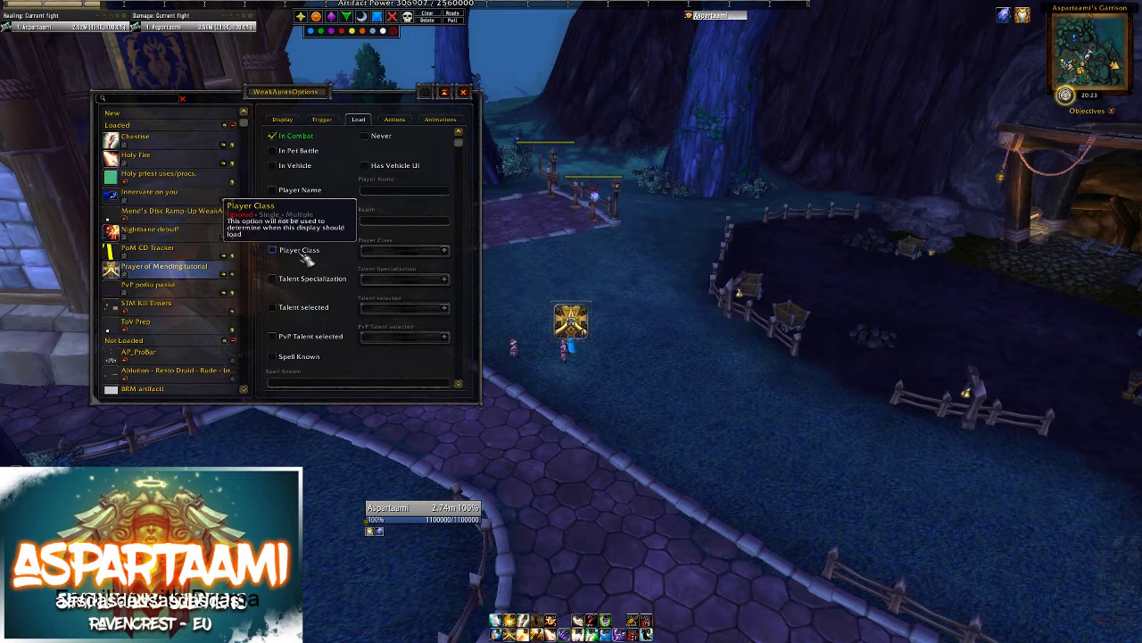
{"action": "left_click", "coordinate": [444, 251]}
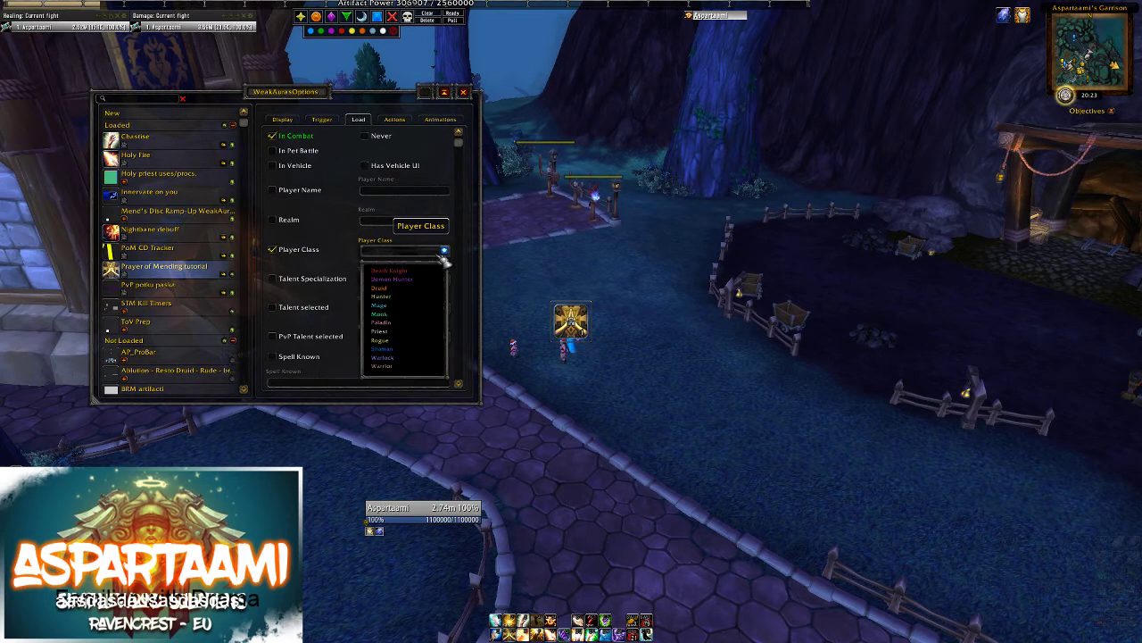
{"action": "left_click", "coordinate": [403, 334]}
{"action": "left_click", "coordinate": [317, 279]}
{"action": "left_click", "coordinate": [445, 279]}
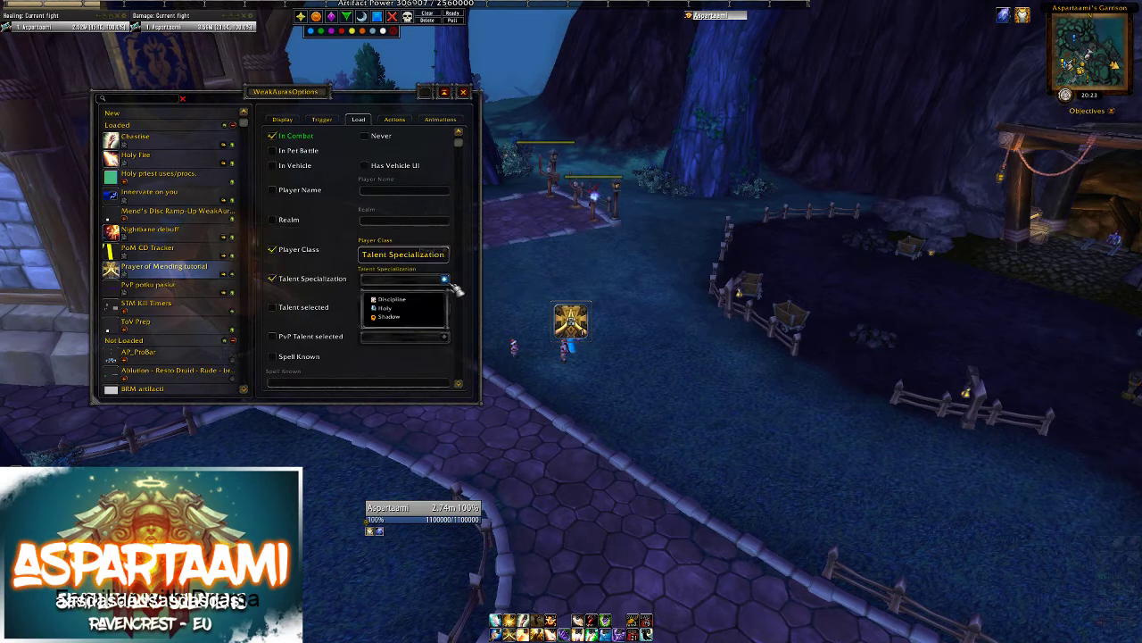
{"action": "left_click", "coordinate": [417, 308]}
Step: Shift the aura icon slightly lower on screen and make the aura play the Air Horn sound On Show
{"action": "left_click", "coordinate": [395, 118]}
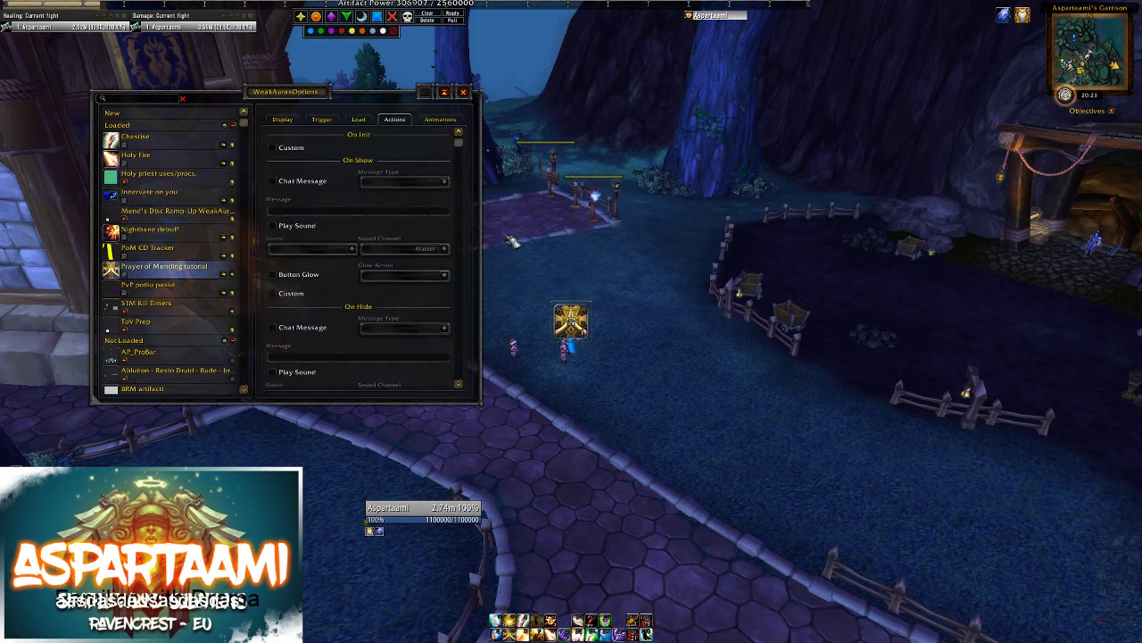
{"action": "left_click_drag", "start_coordinate": [573, 327], "coordinate": [570, 347]}
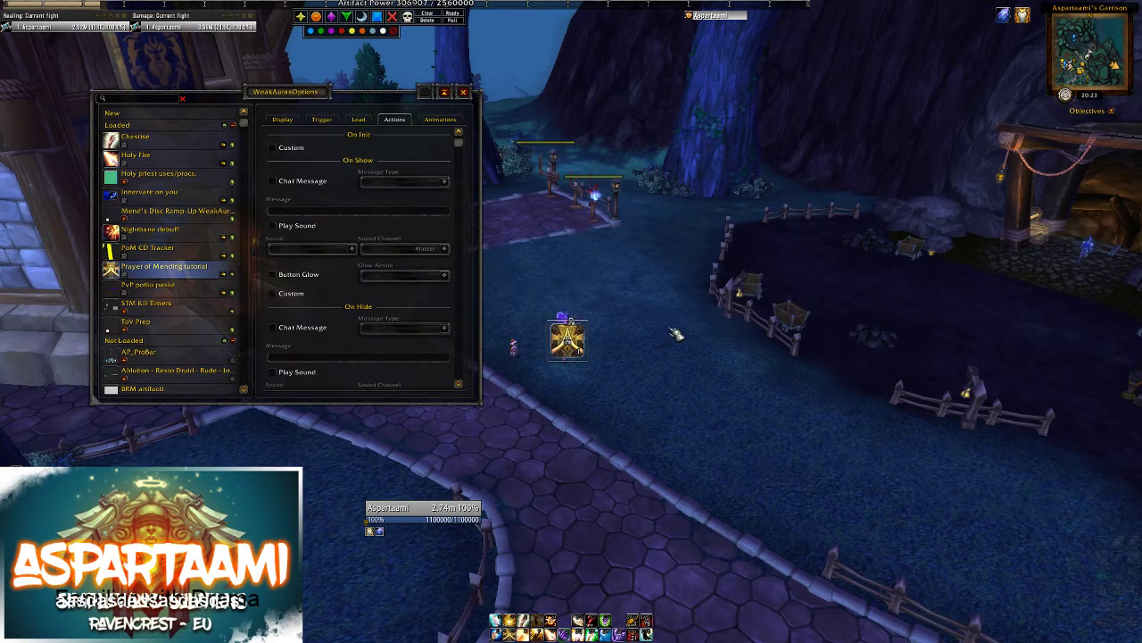
{"action": "key", "text": "w"}
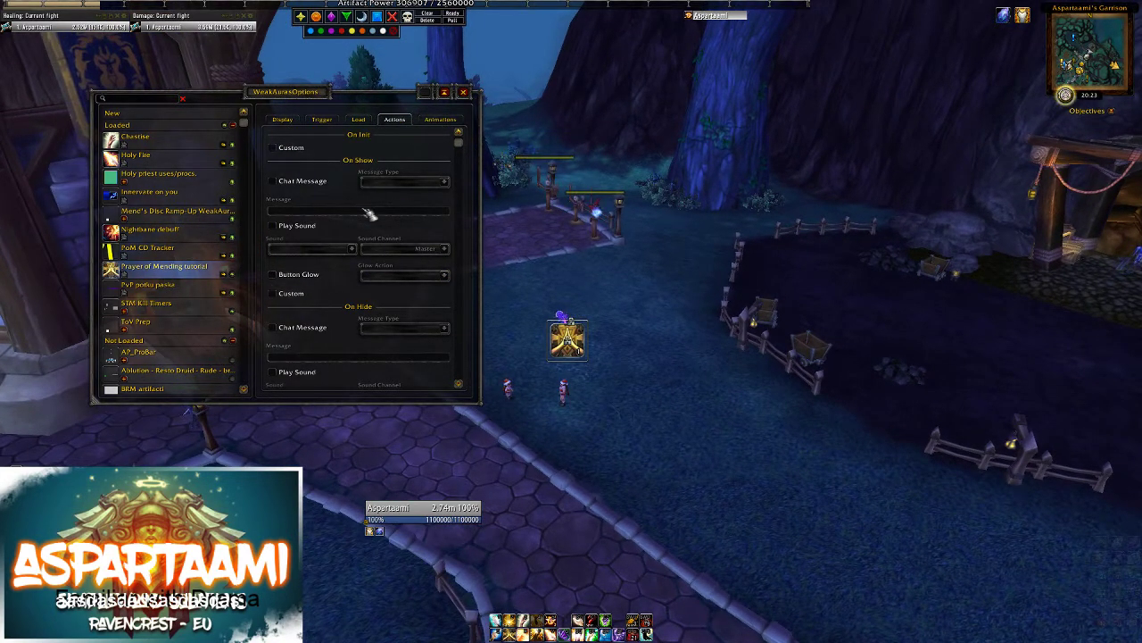
{"action": "left_click", "coordinate": [306, 229]}
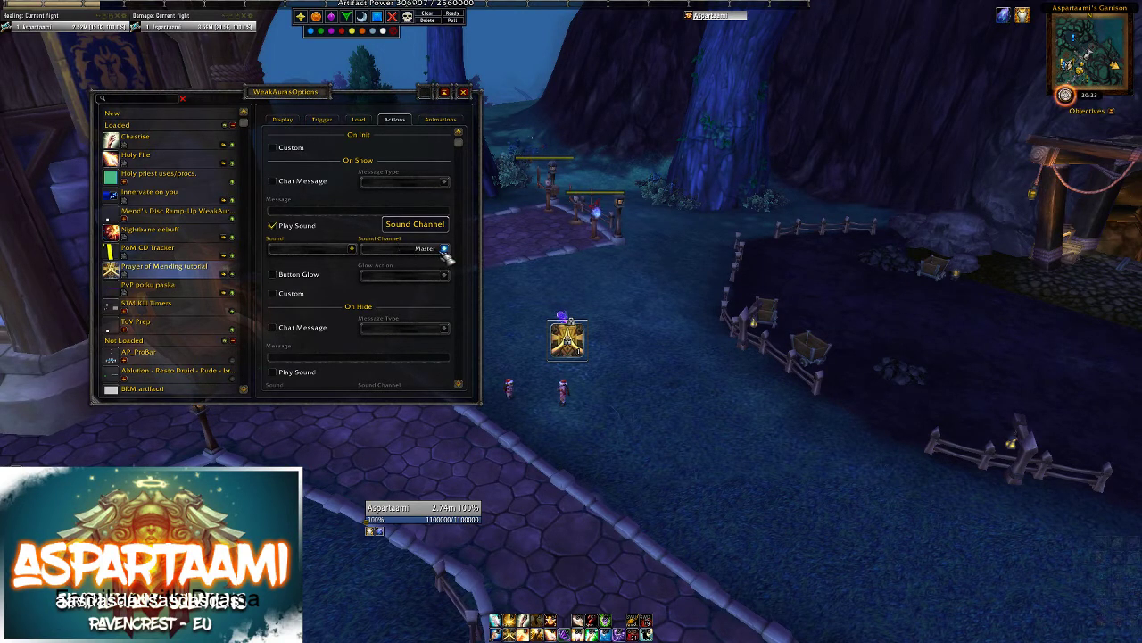
{"action": "left_click", "coordinate": [351, 249]}
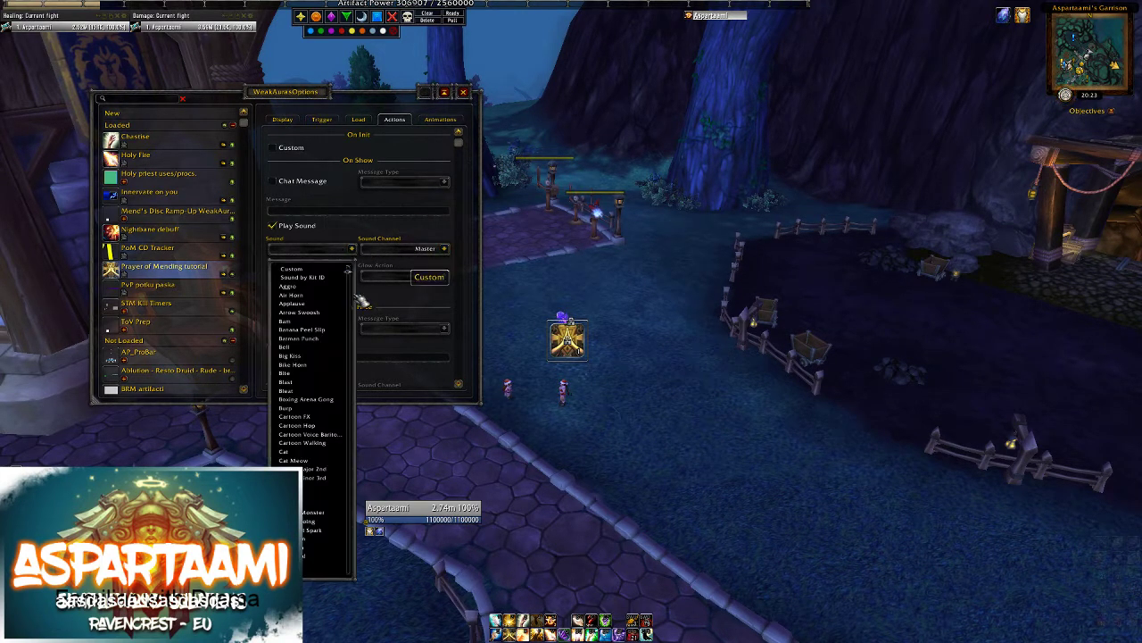
{"action": "left_click", "coordinate": [311, 298]}
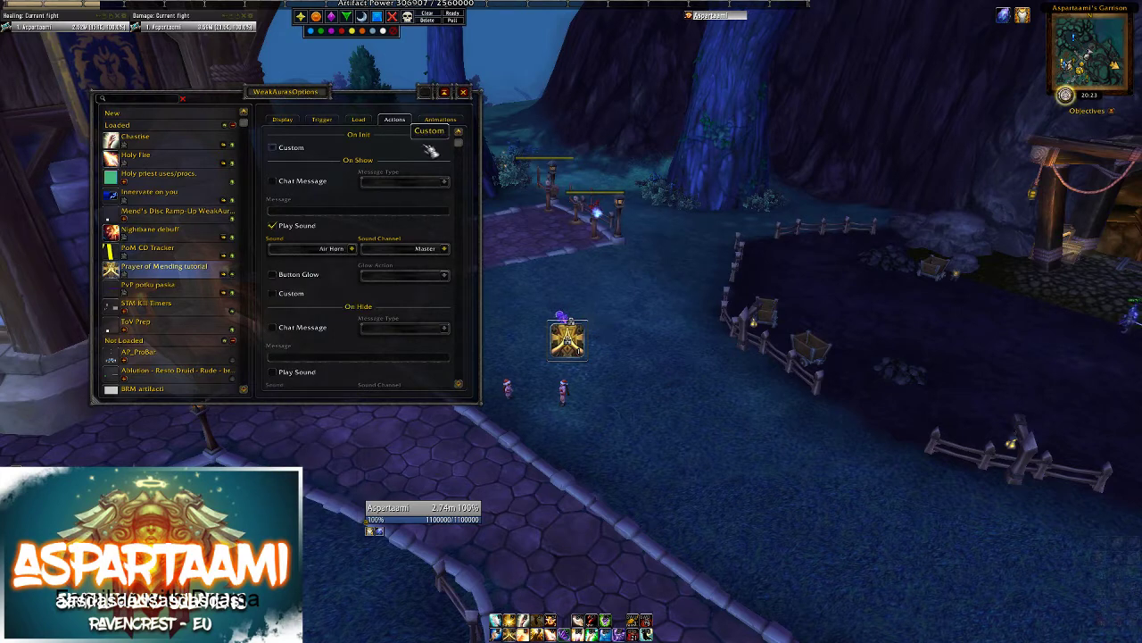
Step: Give the aura a preset Start animation of Slide from Left
{"action": "left_click", "coordinate": [441, 122]}
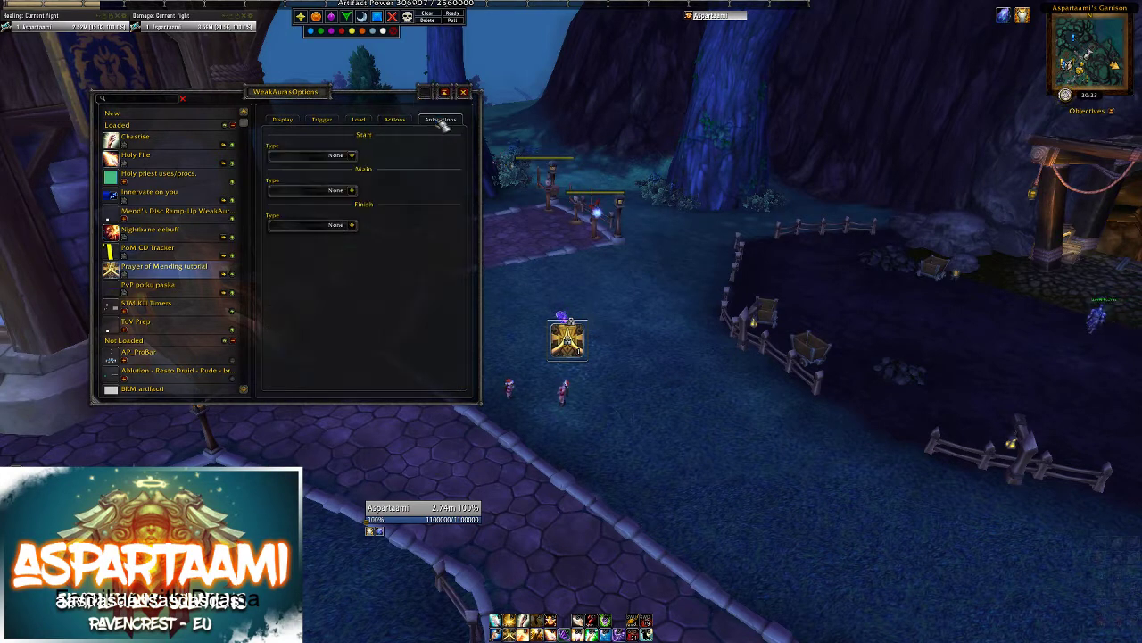
{"action": "left_click", "coordinate": [352, 155]}
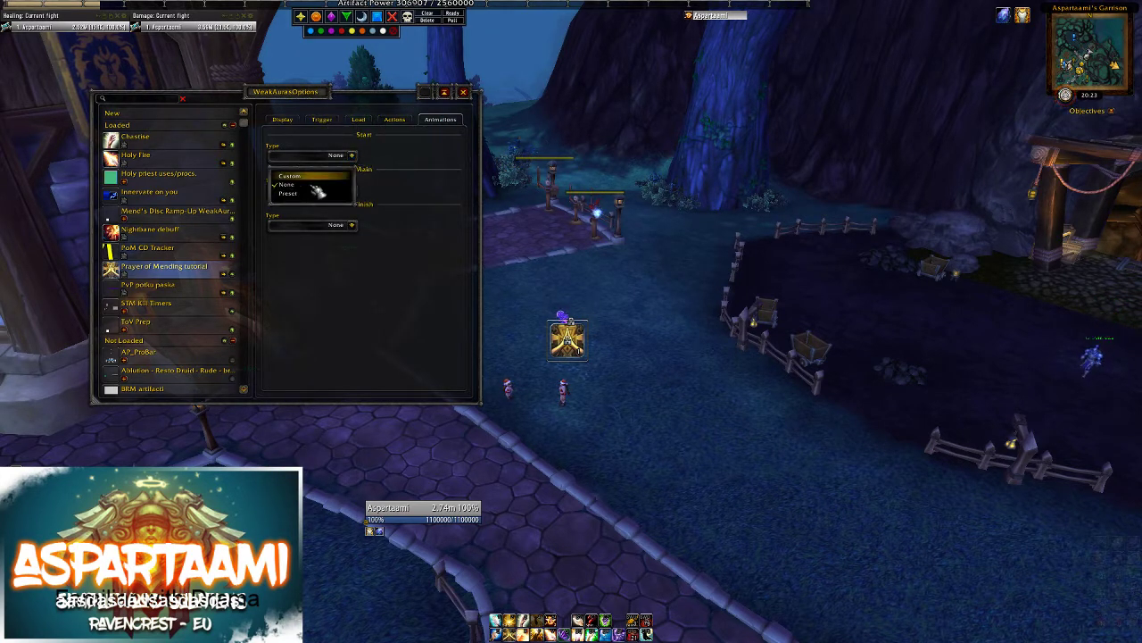
{"action": "left_click", "coordinate": [318, 193]}
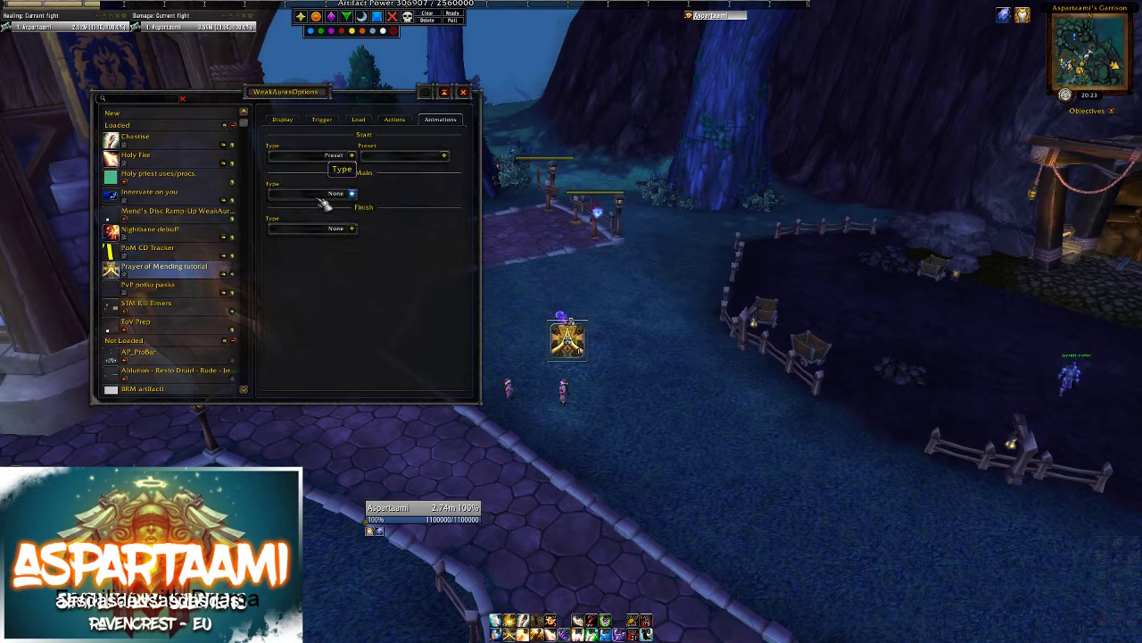
{"action": "left_click", "coordinate": [443, 156]}
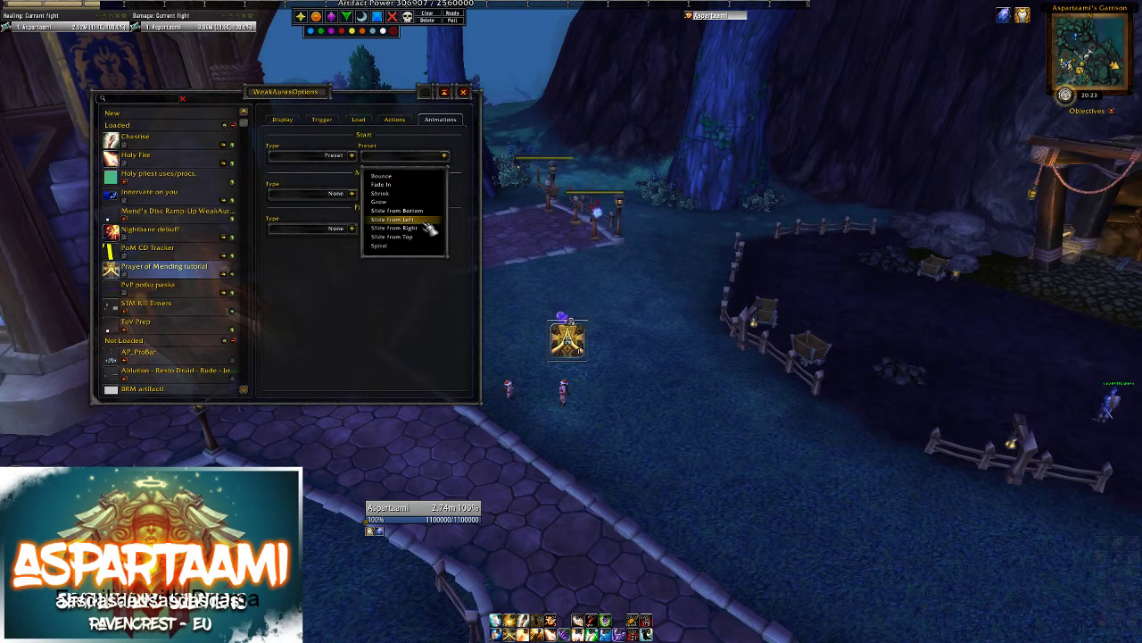
{"action": "left_click", "coordinate": [426, 220]}
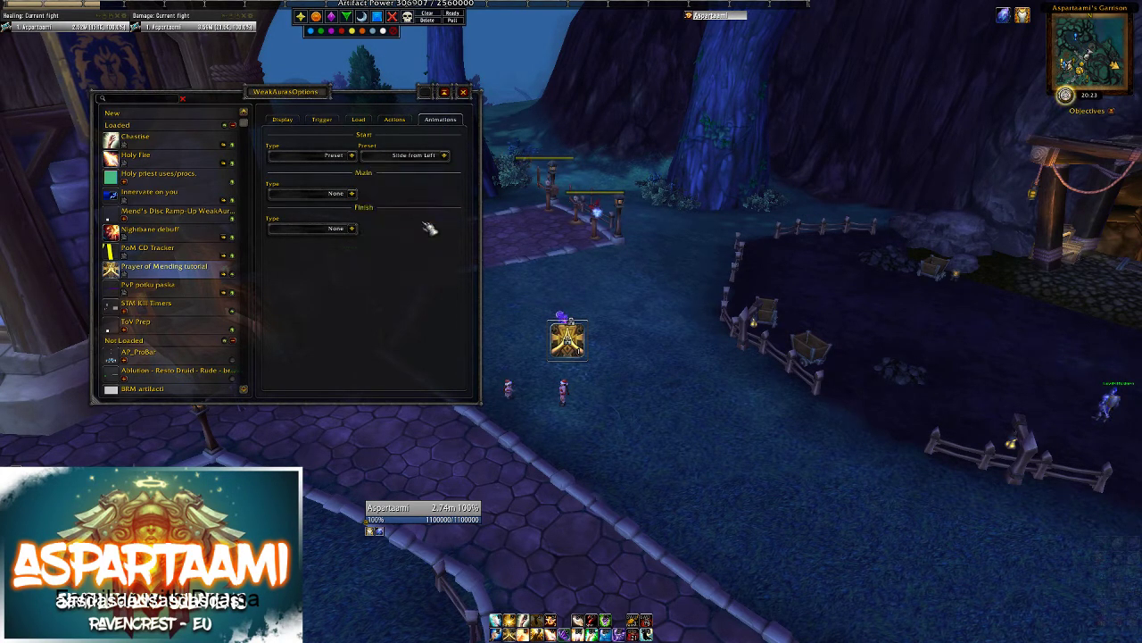
Step: Set the Main animation to the Bounce preset and the Finish animation to the Slide to Right preset
{"action": "left_click", "coordinate": [352, 193]}
{"action": "left_click", "coordinate": [319, 236]}
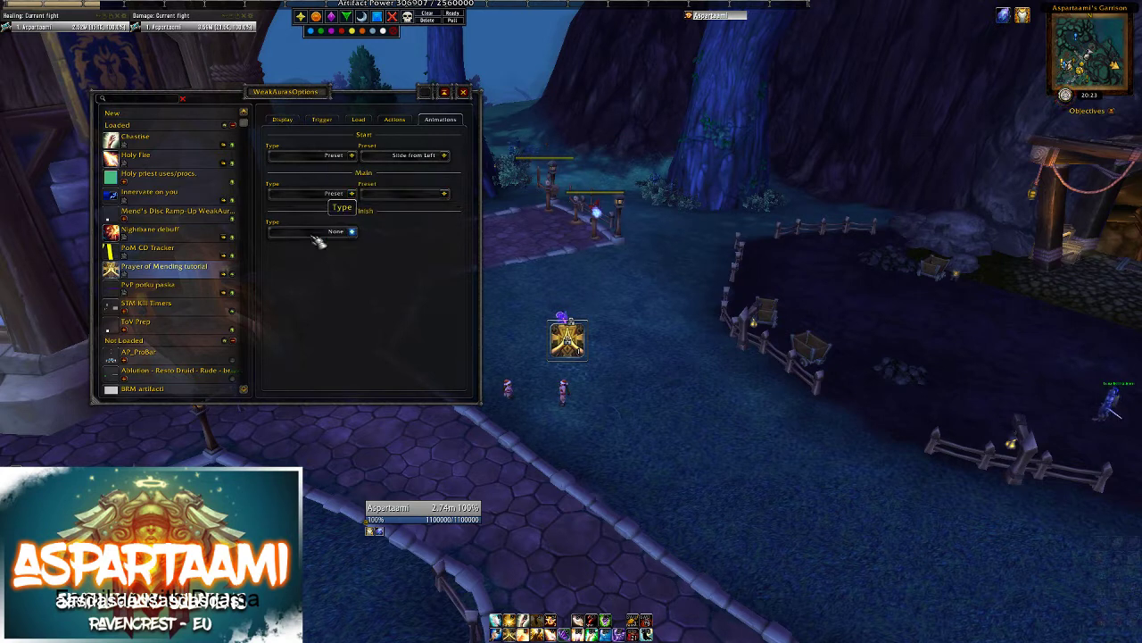
{"action": "left_click", "coordinate": [446, 194]}
{"action": "left_click", "coordinate": [403, 228]}
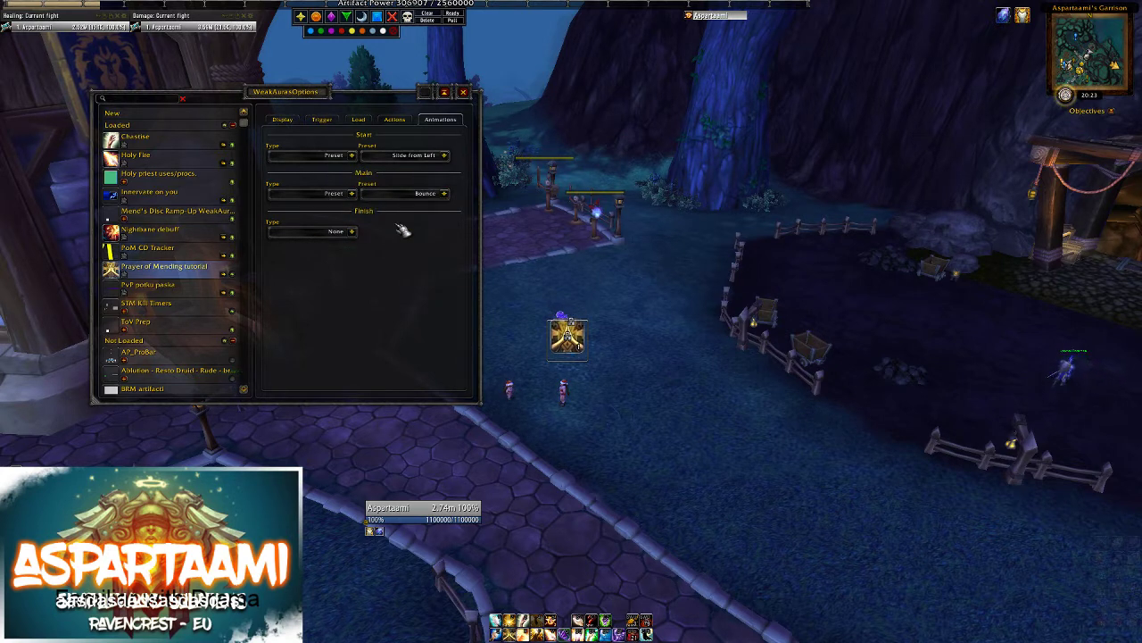
{"action": "left_click", "coordinate": [352, 231]}
{"action": "left_click", "coordinate": [318, 275]}
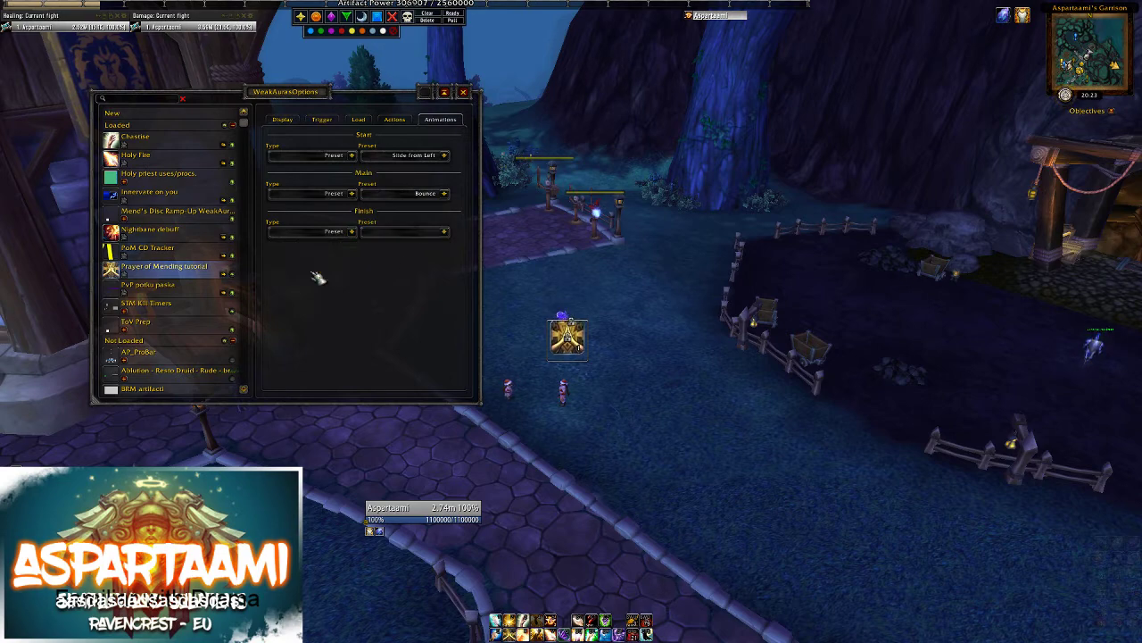
{"action": "left_click", "coordinate": [444, 232]}
{"action": "left_click", "coordinate": [429, 310]}
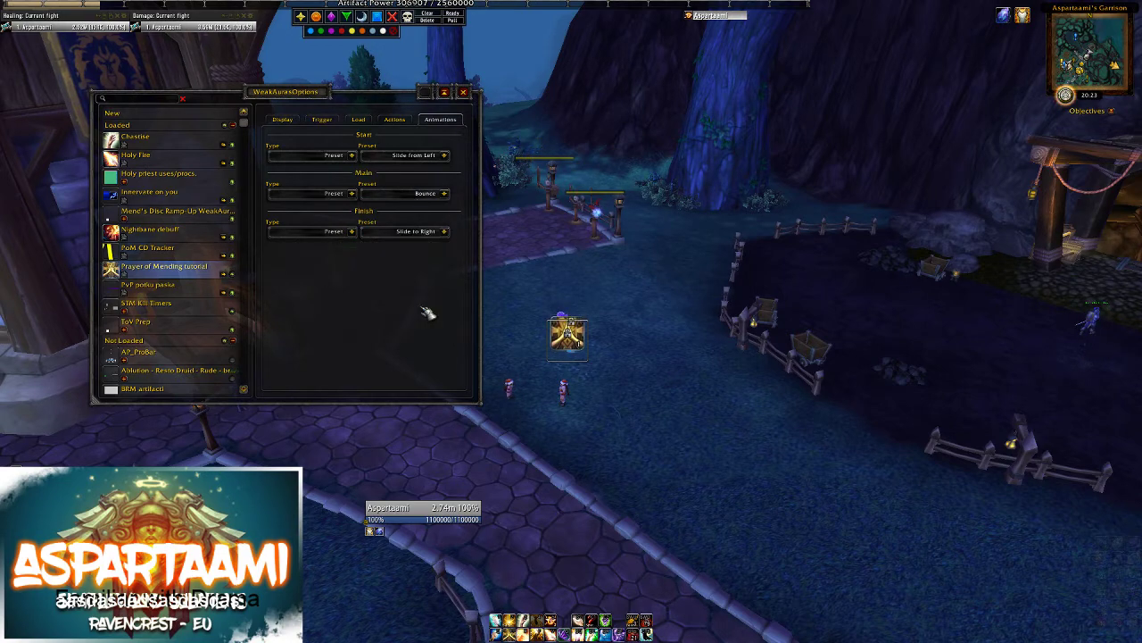
Step: Close the WeakAuras options, target the Dungeoneer's Training Dummy and run towards it
{"action": "left_click", "coordinate": [464, 92]}
{"action": "left_click", "coordinate": [552, 168]}
{"action": "key", "text": "w"}
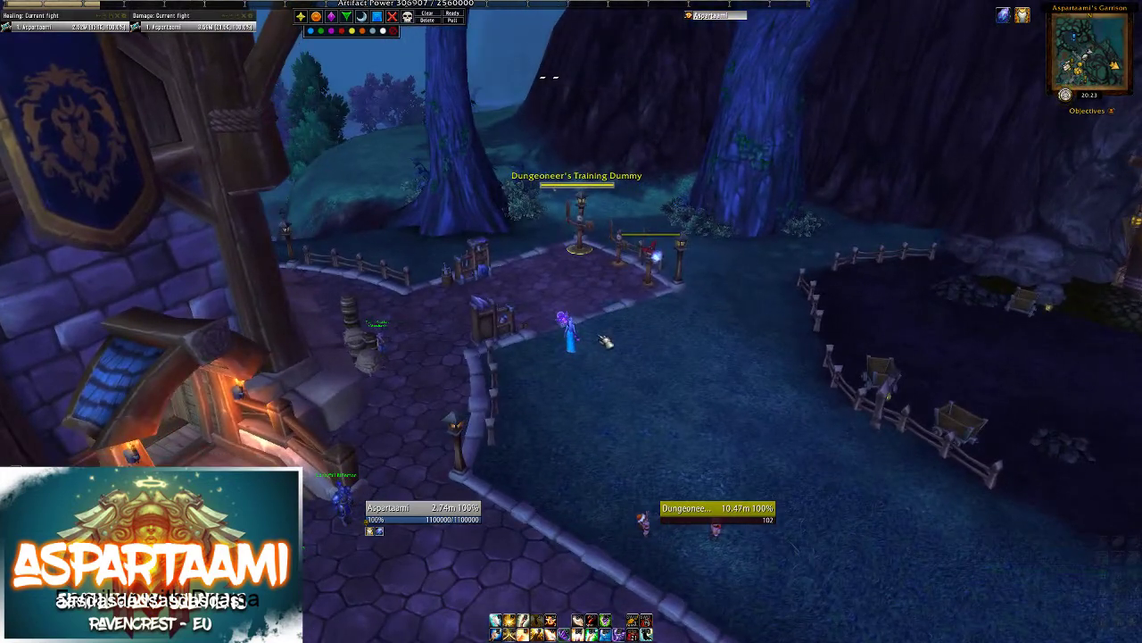
Step: Attack the training dummy, cast Prayer of Mending and keep casting Smite to test the new aura in combat
{"action": "key", "text": "1"}
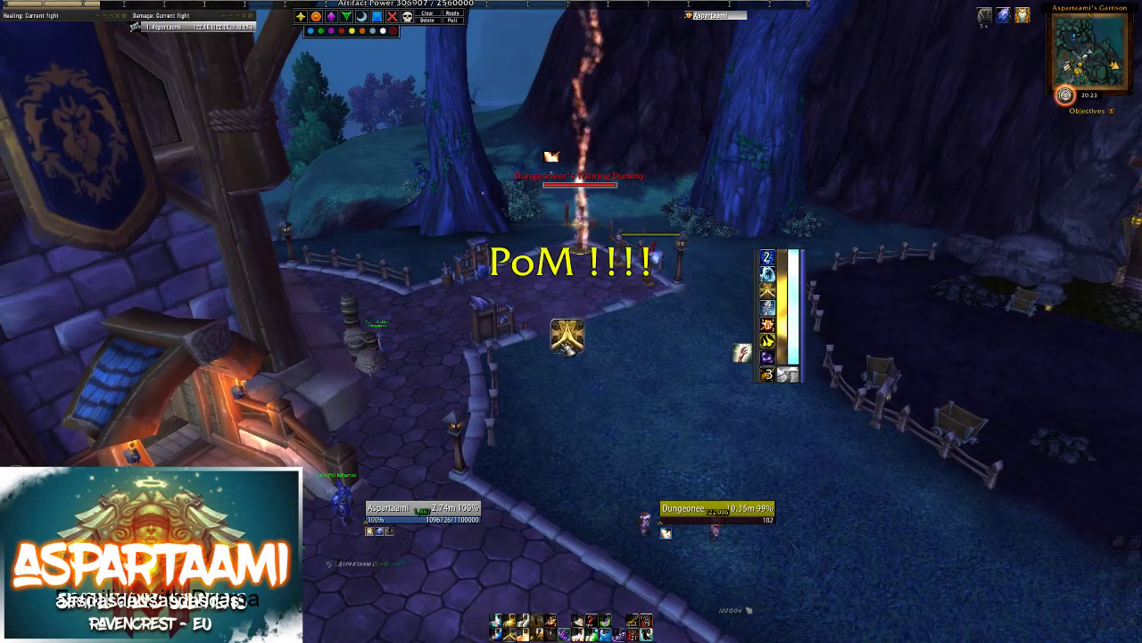
{"action": "key", "text": "2"}
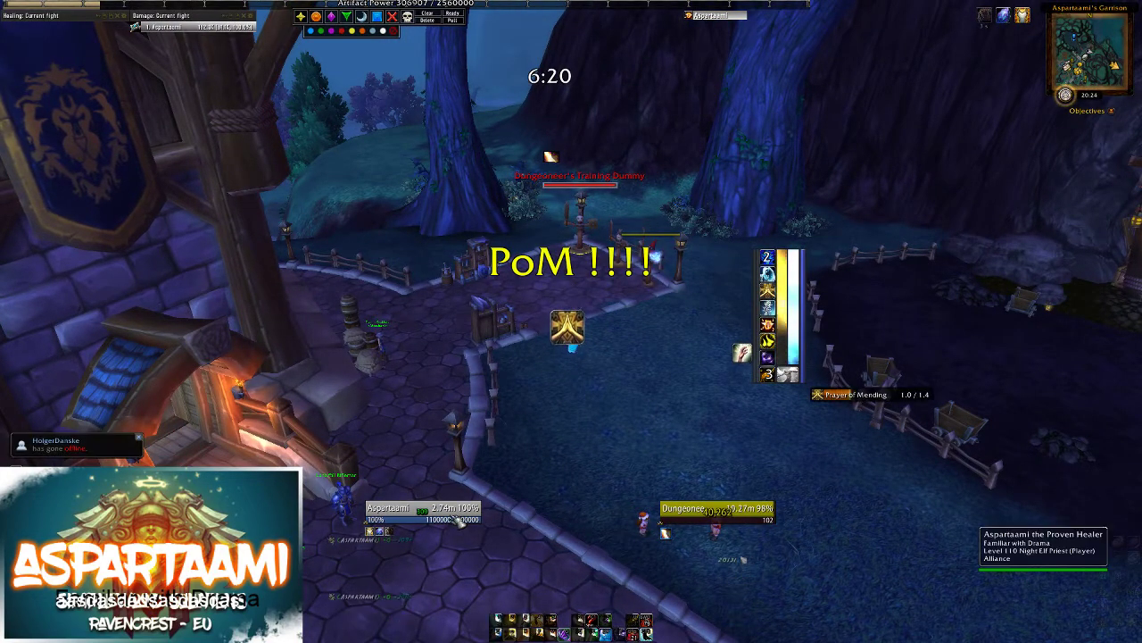
{"action": "key", "text": "3"}
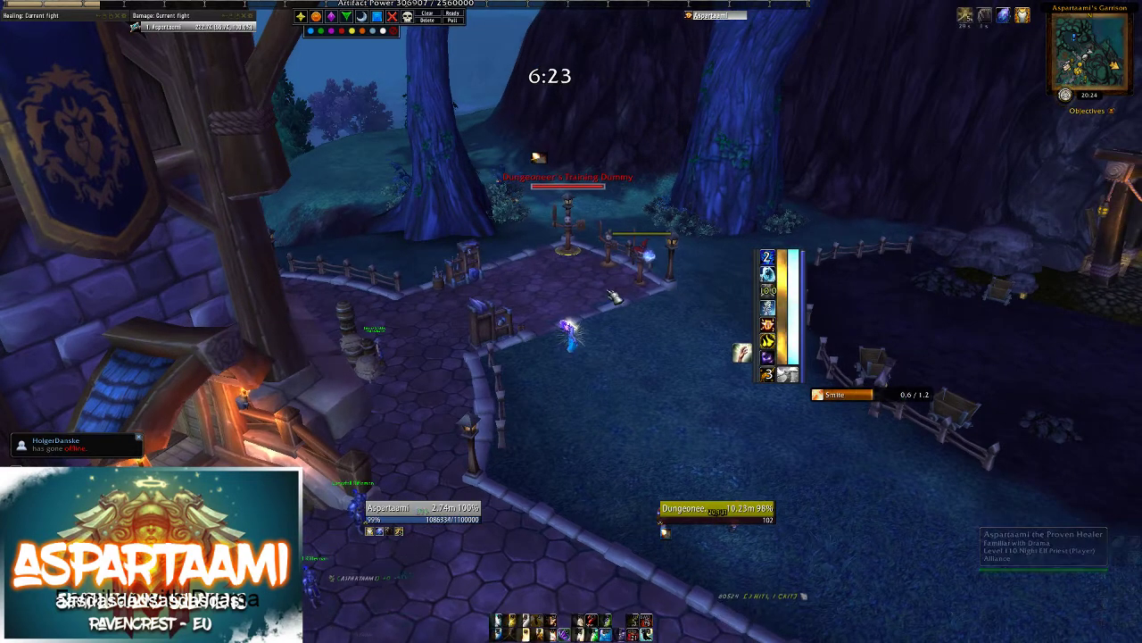
{"action": "key", "text": "3"}
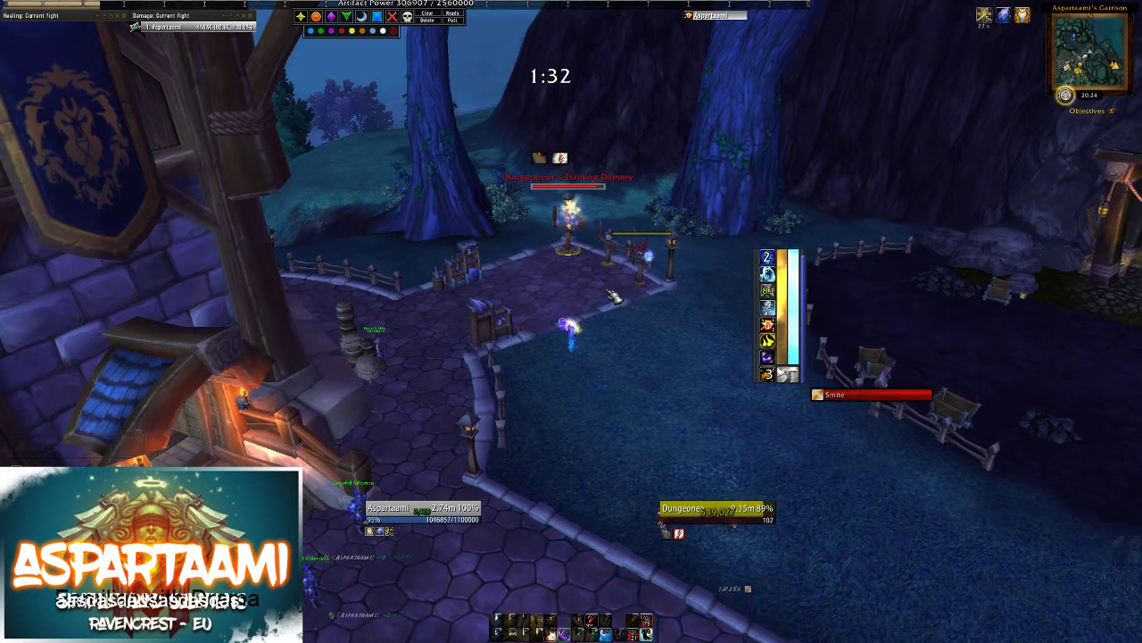
{"action": "key", "text": "3"}
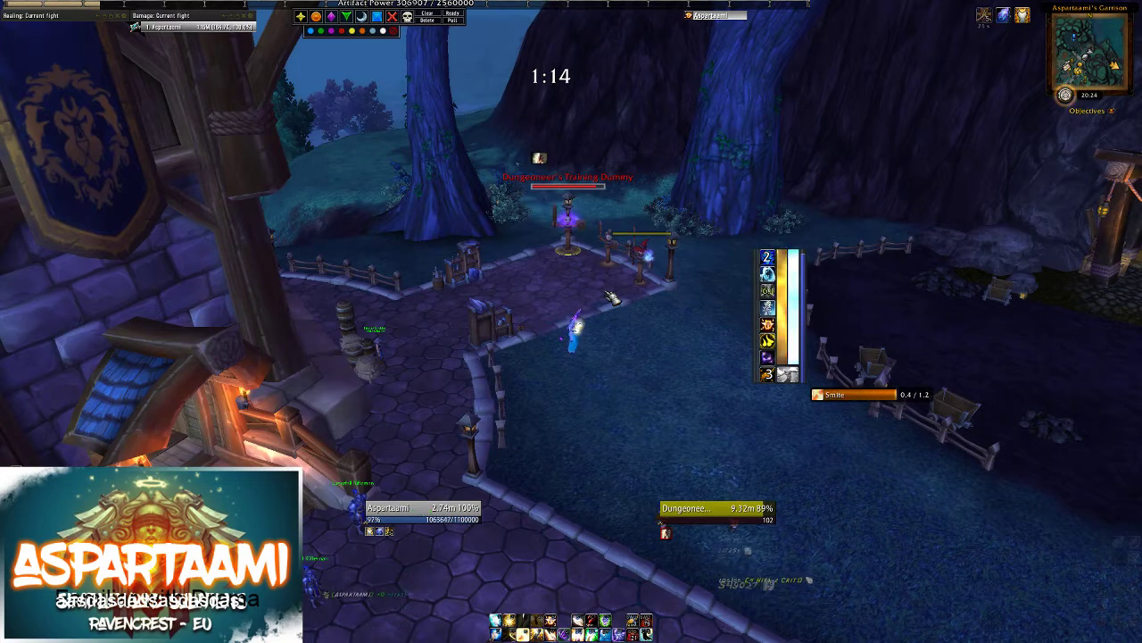
{"action": "key", "text": "3"}
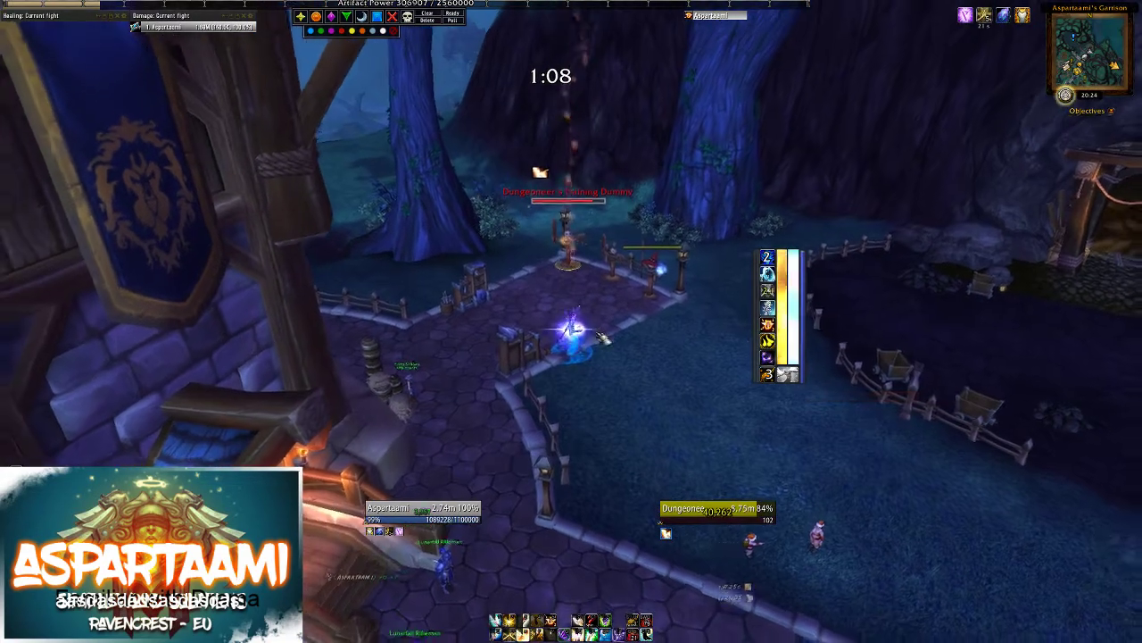
{"action": "key", "text": "3"}
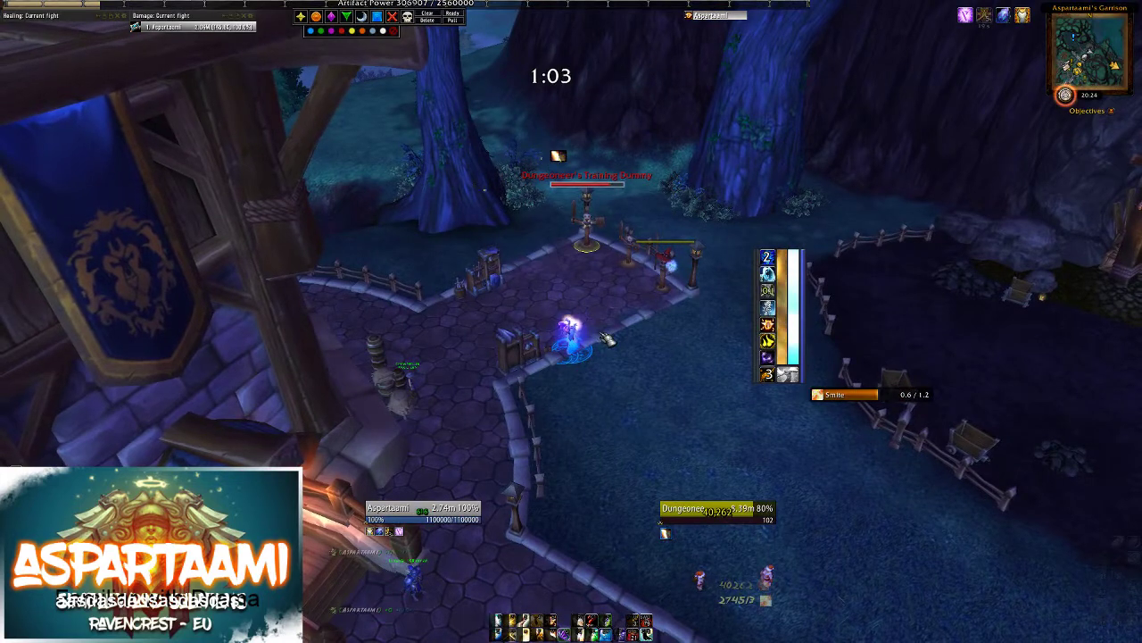
{"action": "key", "text": "3"}
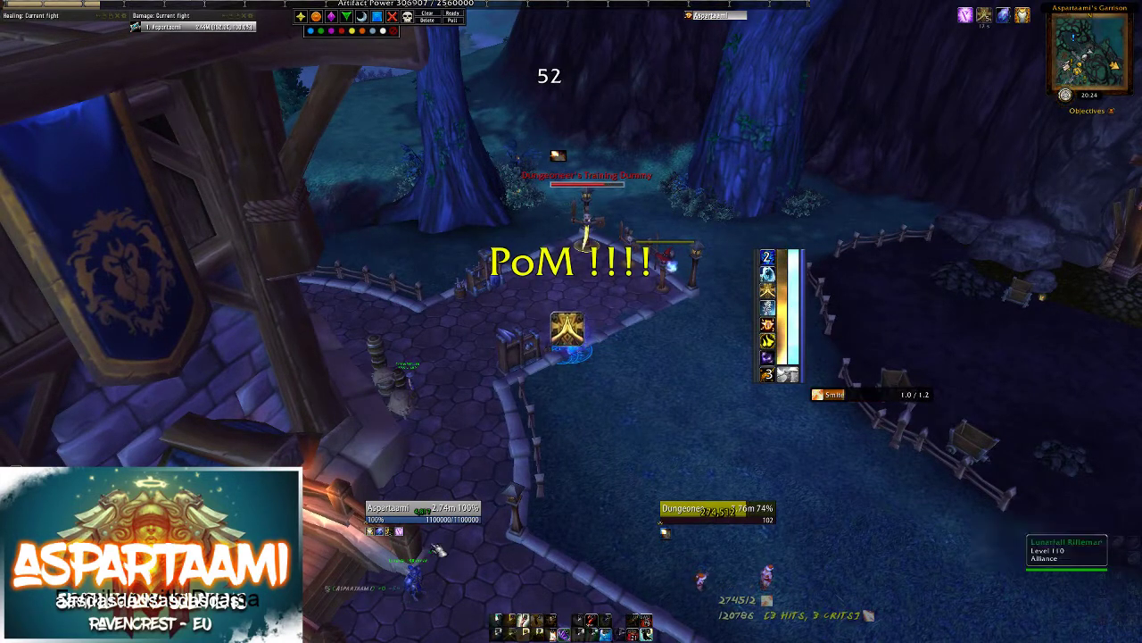